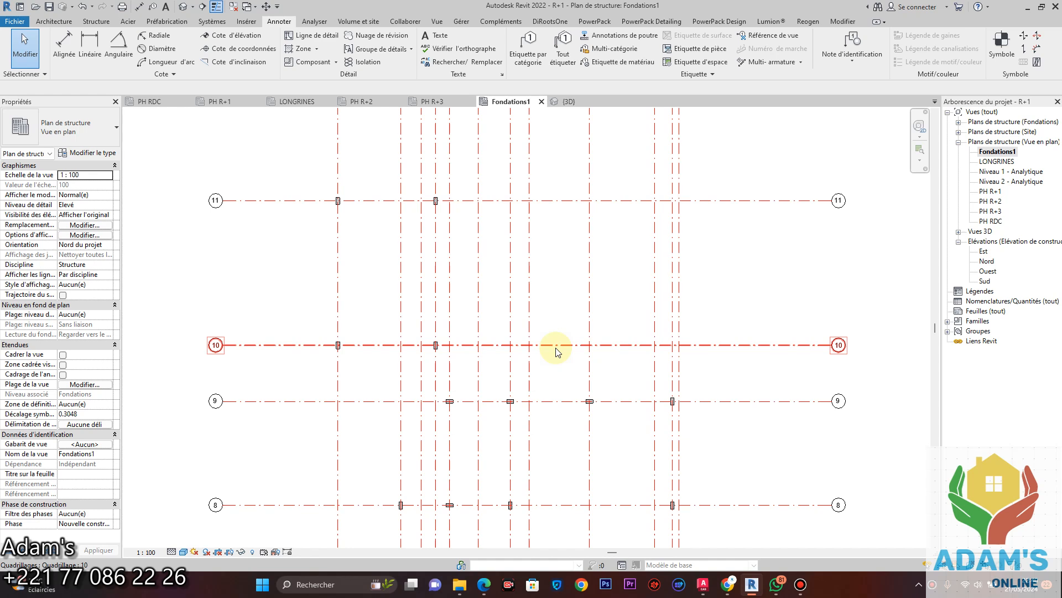
- Examine the column and grid layout in the Fondations1 plan and the structure in the 3D view
{"action": "scroll", "coordinate": [551, 303], "scroll_direction": "down", "scroll_amount": 5}
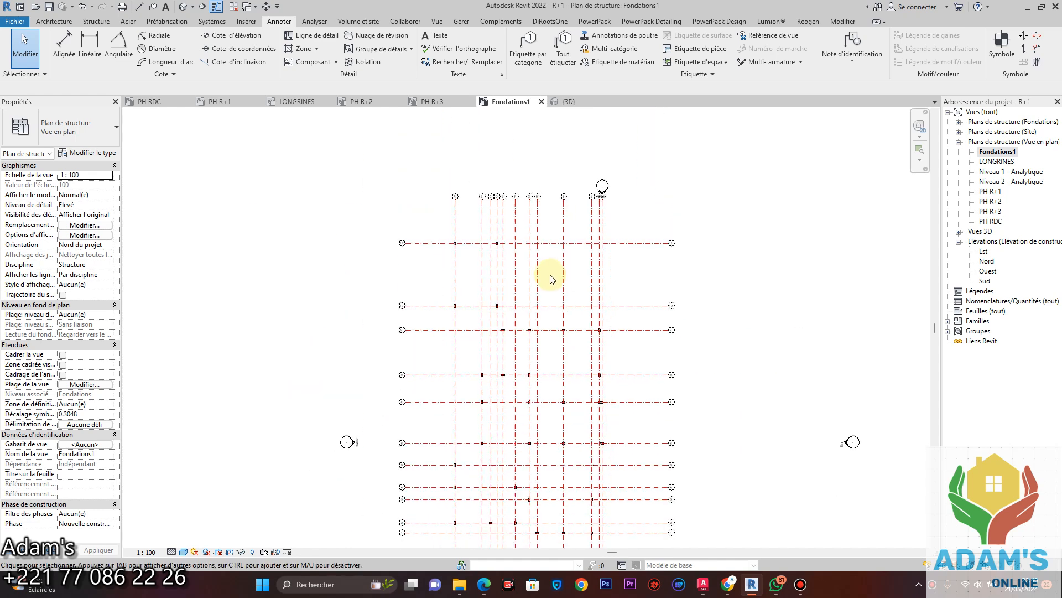
{"action": "middle_click_drag", "start_coordinate": [553, 277], "coordinate": [533, 225]}
{"action": "scroll", "coordinate": [523, 243], "scroll_direction": "up", "scroll_amount": 4}
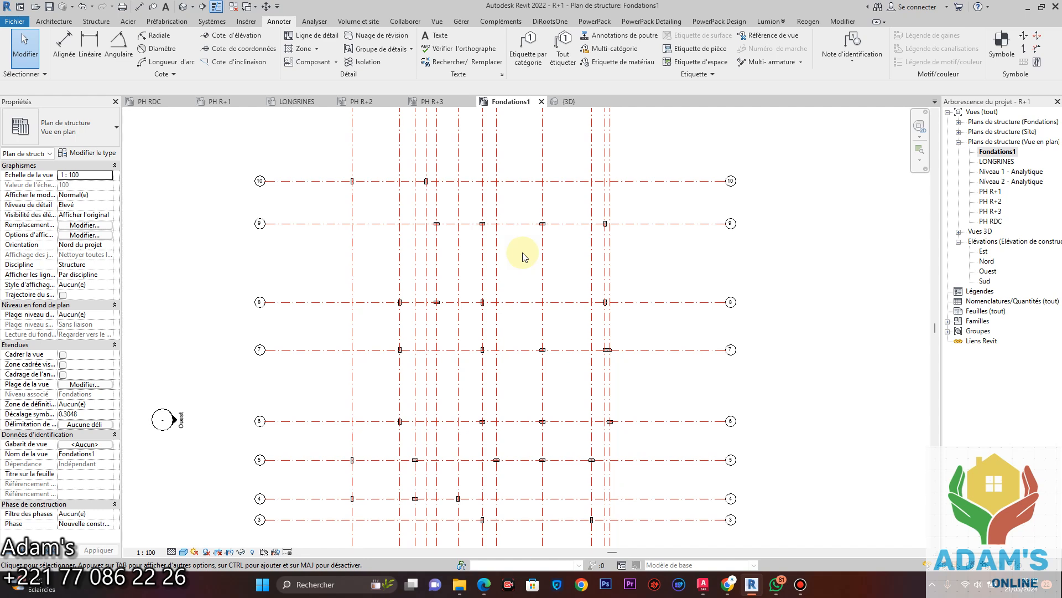
{"action": "middle_click_drag", "start_coordinate": [523, 256], "coordinate": [512, 317]}
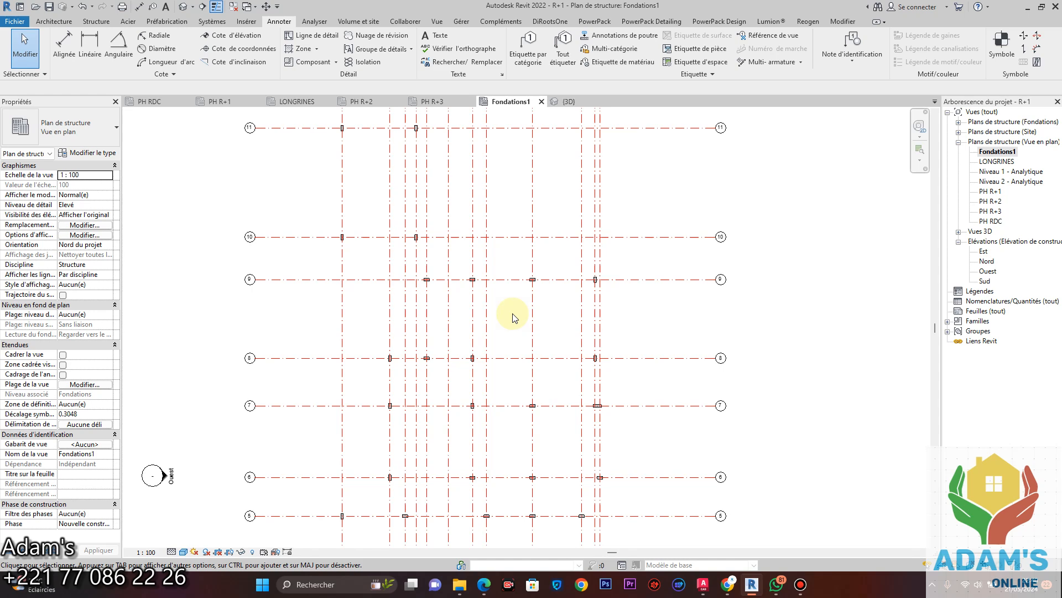
{"action": "scroll", "coordinate": [512, 316], "scroll_direction": "down", "scroll_amount": 4}
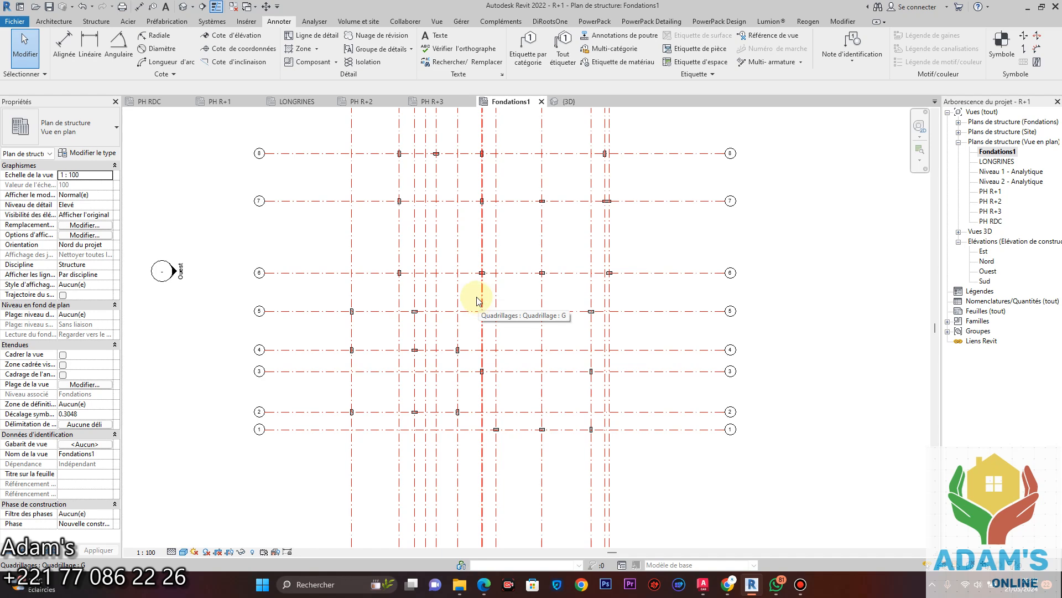
{"action": "scroll", "coordinate": [479, 301], "scroll_direction": "up", "scroll_amount": 2}
{"action": "left_click", "coordinate": [568, 101]}
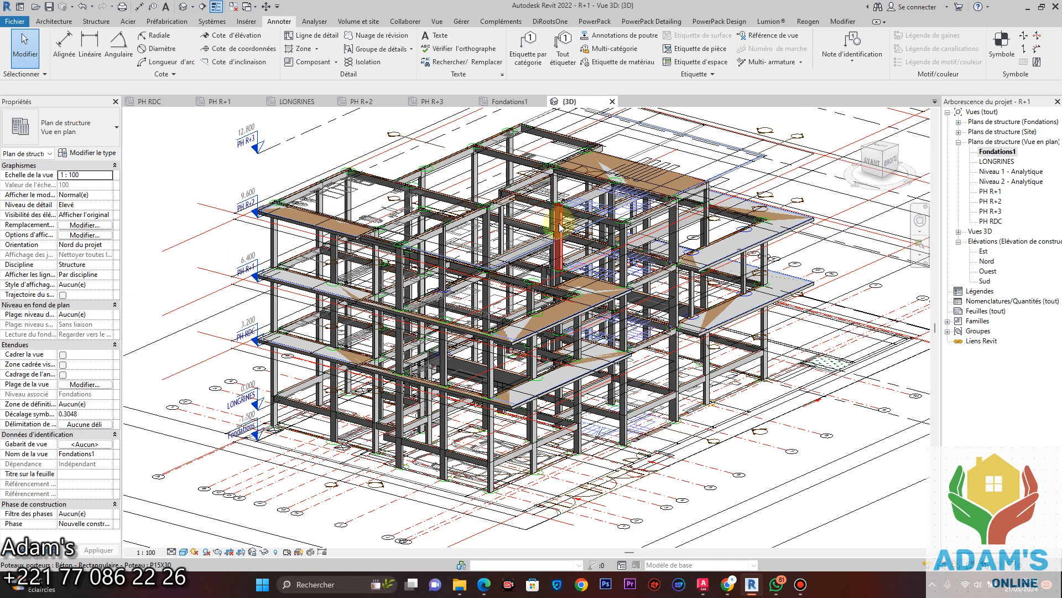
{"action": "middle_click_drag", "start_coordinate": [583, 346], "coordinate": [571, 318]}
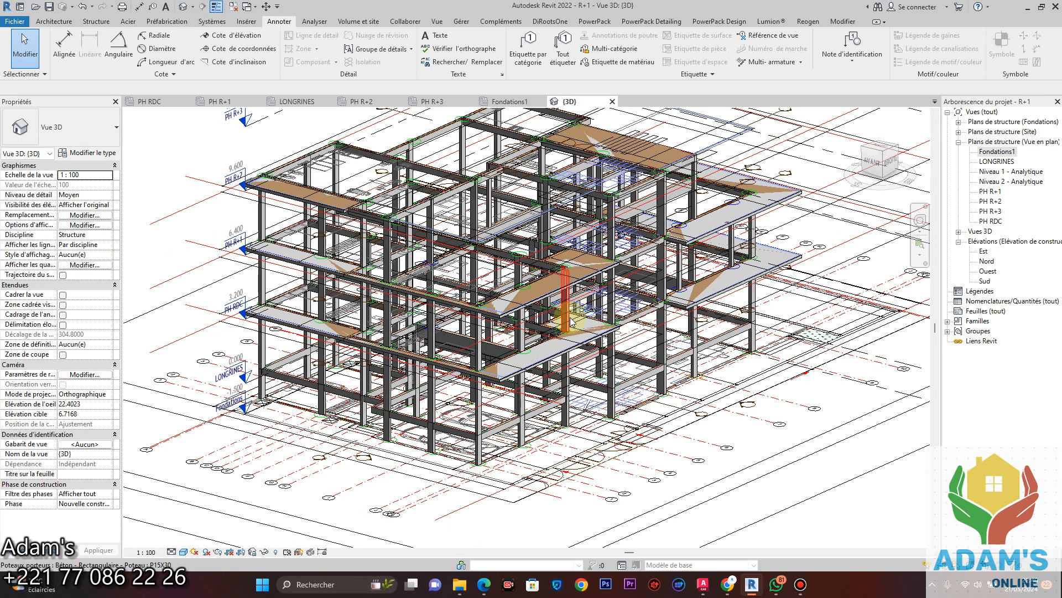
- Place SEMELLE S120X120X35 isolated footings under all structural columns in the Fondations1 plan
{"action": "left_click", "coordinate": [510, 102]}
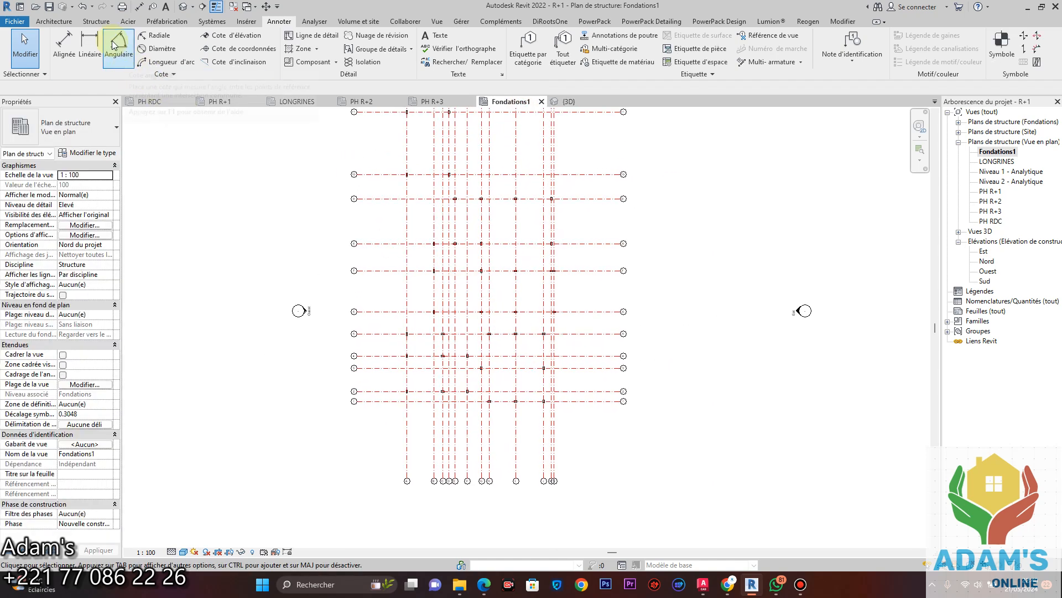
{"action": "left_click", "coordinate": [103, 23]}
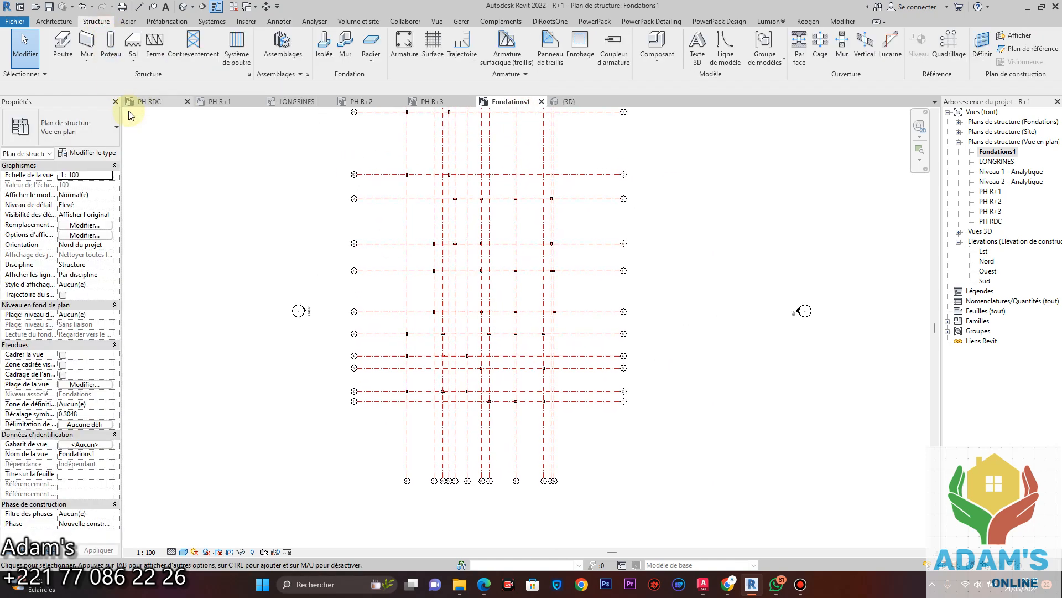
{"action": "left_click", "coordinate": [328, 57]}
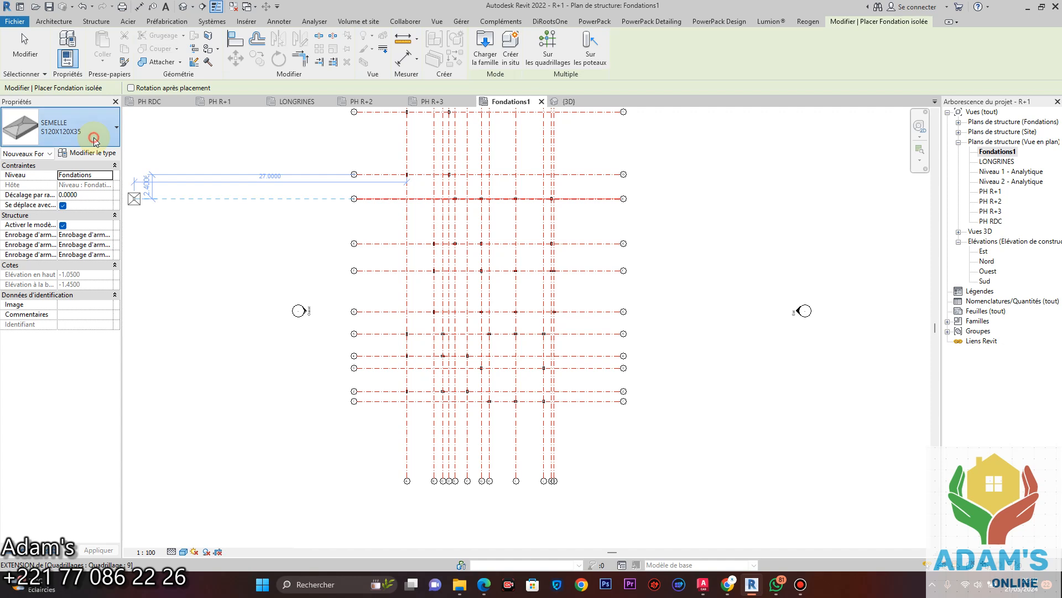
{"action": "left_click", "coordinate": [94, 138]}
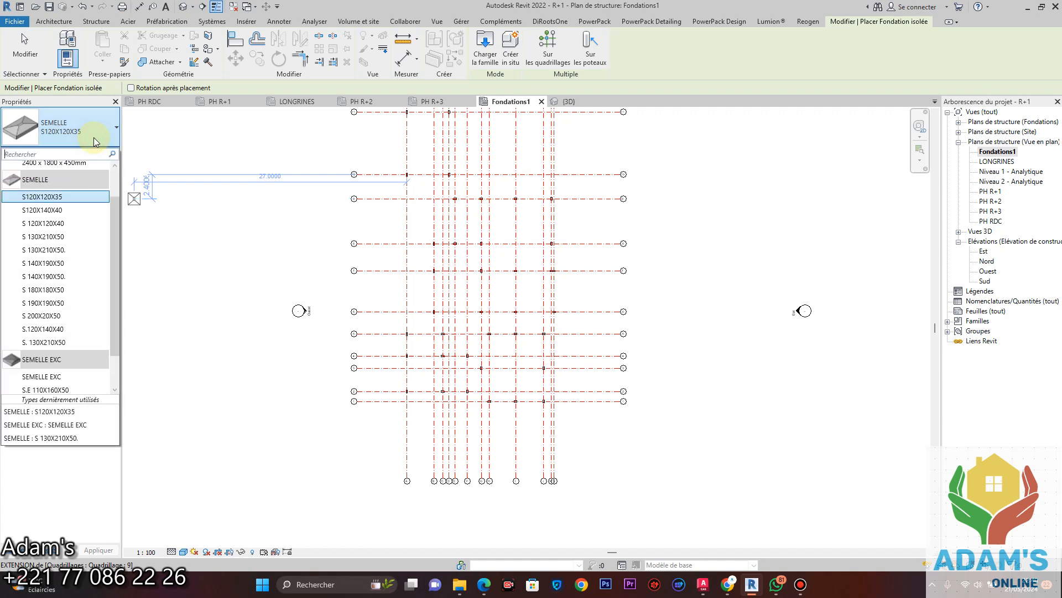
{"action": "left_click", "coordinate": [61, 196]}
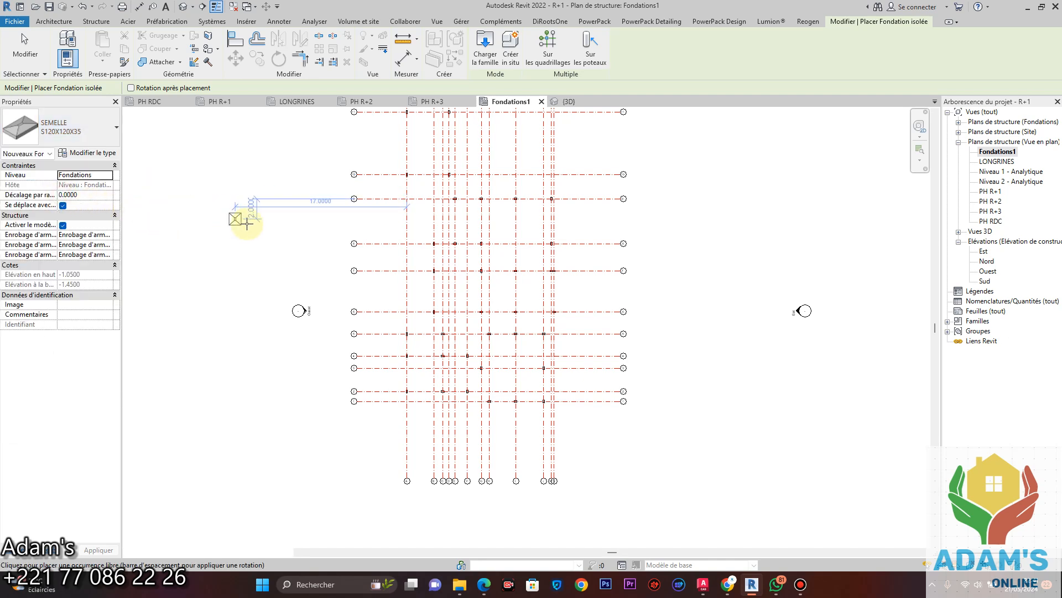
{"action": "left_click", "coordinate": [591, 49]}
{"action": "middle_click_drag", "start_coordinate": [585, 374], "coordinate": [581, 510]}
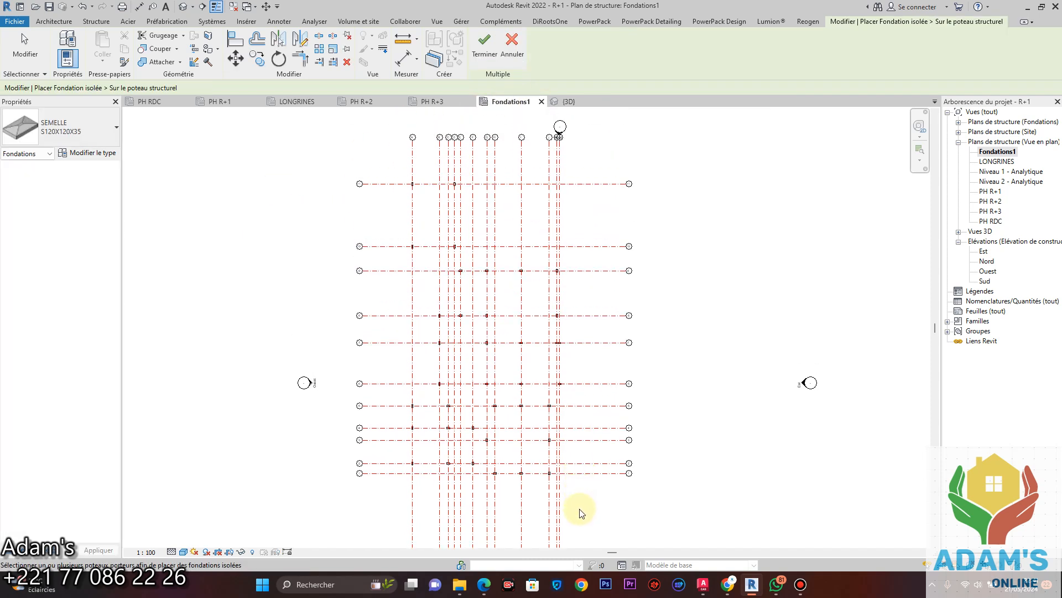
{"action": "left_click_drag", "start_coordinate": [580, 508], "coordinate": [468, 314]}
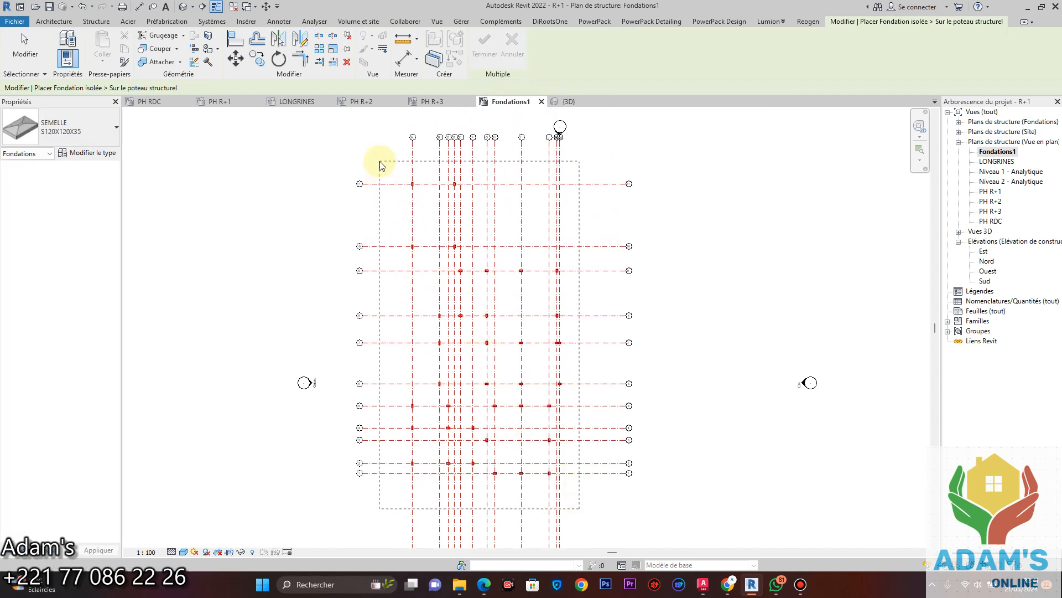
{"action": "left_click_drag", "start_coordinate": [379, 161], "coordinate": [380, 161]}
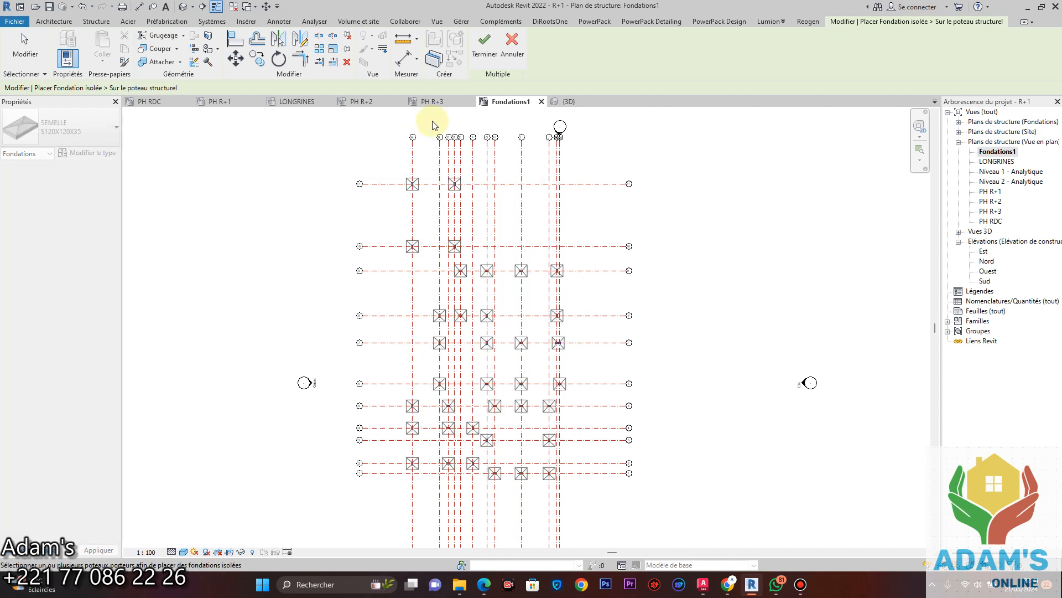
{"action": "left_click", "coordinate": [484, 53]}
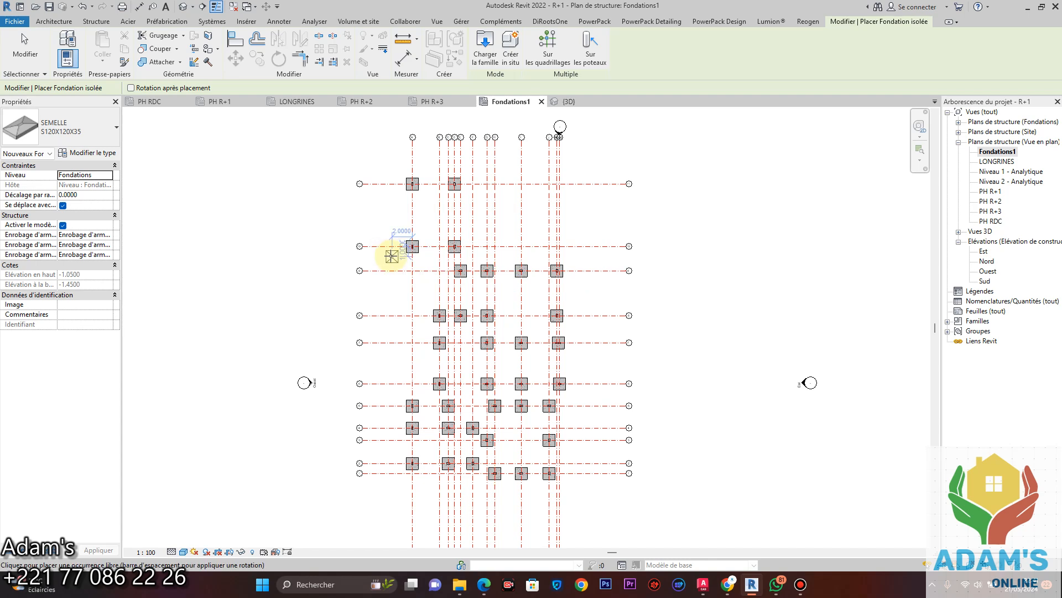
{"action": "right_click", "coordinate": [310, 205]}
{"action": "left_click", "coordinate": [348, 216]}
- Set the visual style of the Fondations1 plan to wireframe (Image filaire)
{"action": "scroll", "coordinate": [459, 421], "scroll_direction": "up", "scroll_amount": 5}
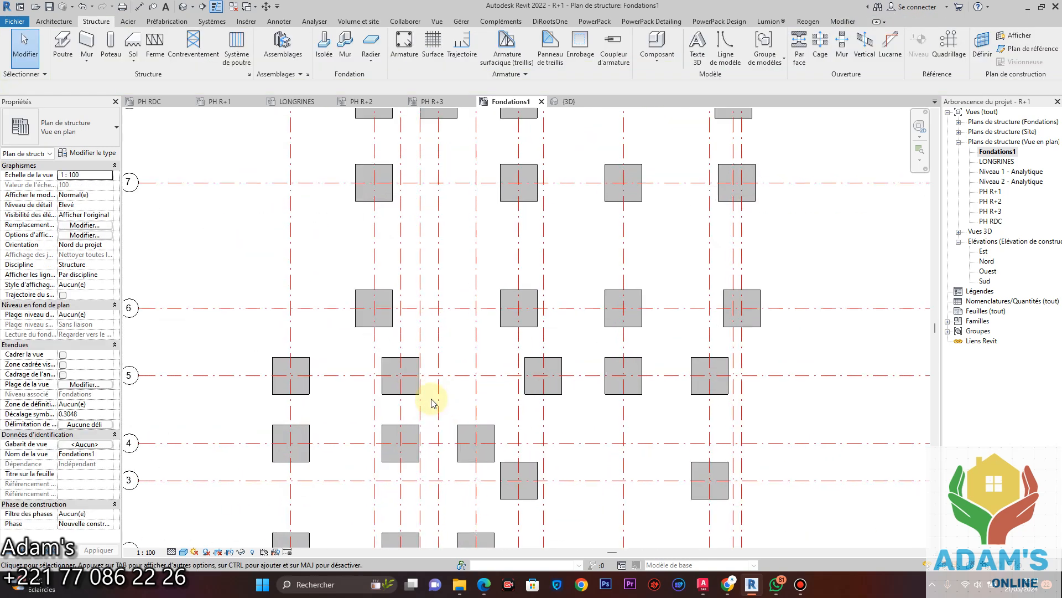
{"action": "scroll", "coordinate": [443, 377], "scroll_direction": "down", "scroll_amount": 1}
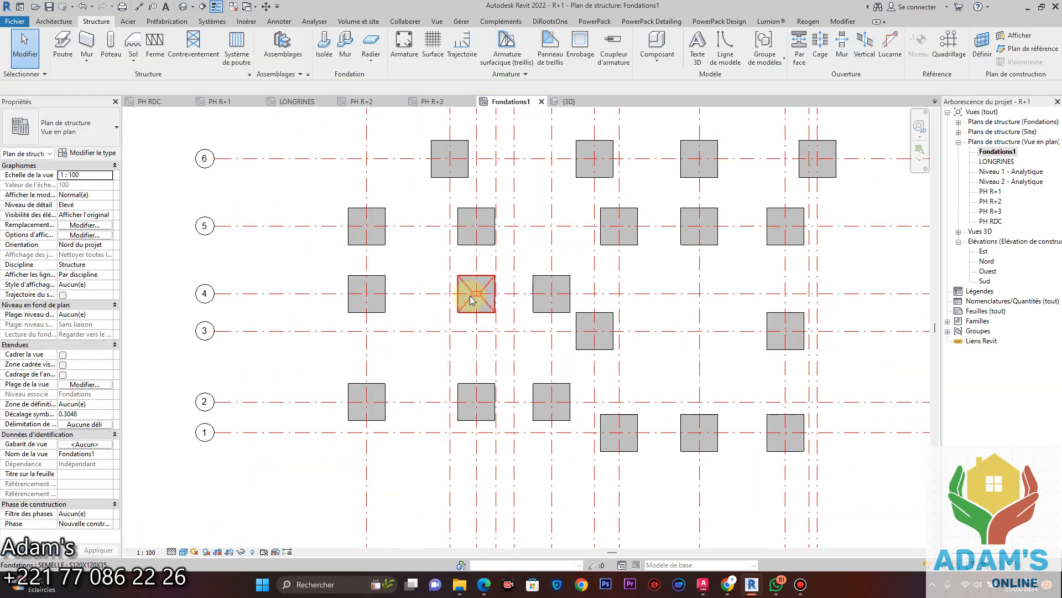
{"action": "left_click", "coordinate": [183, 551]}
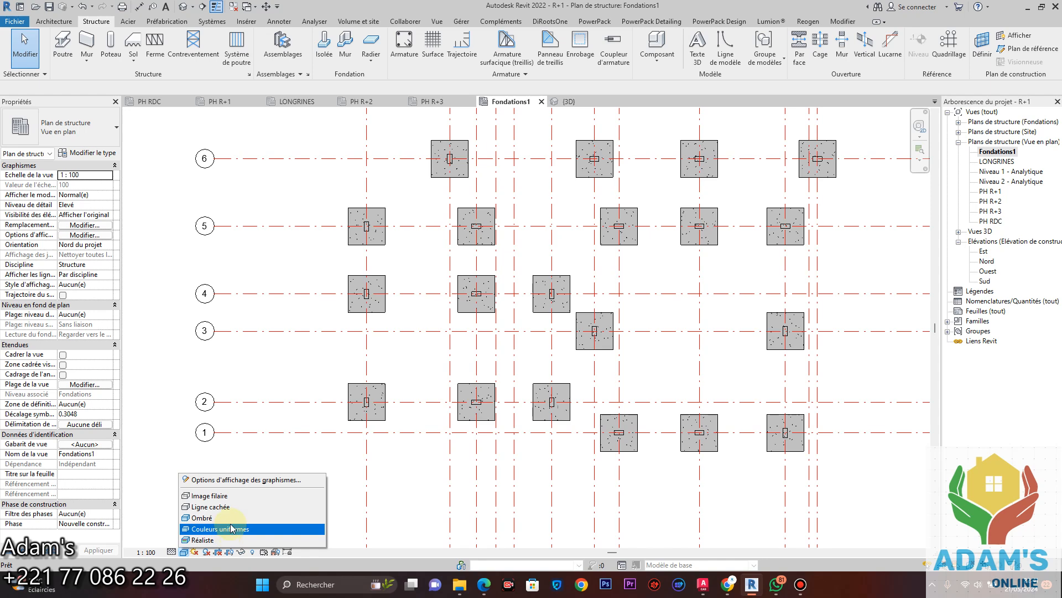
{"action": "left_click", "coordinate": [221, 496]}
{"action": "scroll", "coordinate": [493, 405], "scroll_direction": "down", "scroll_amount": 2}
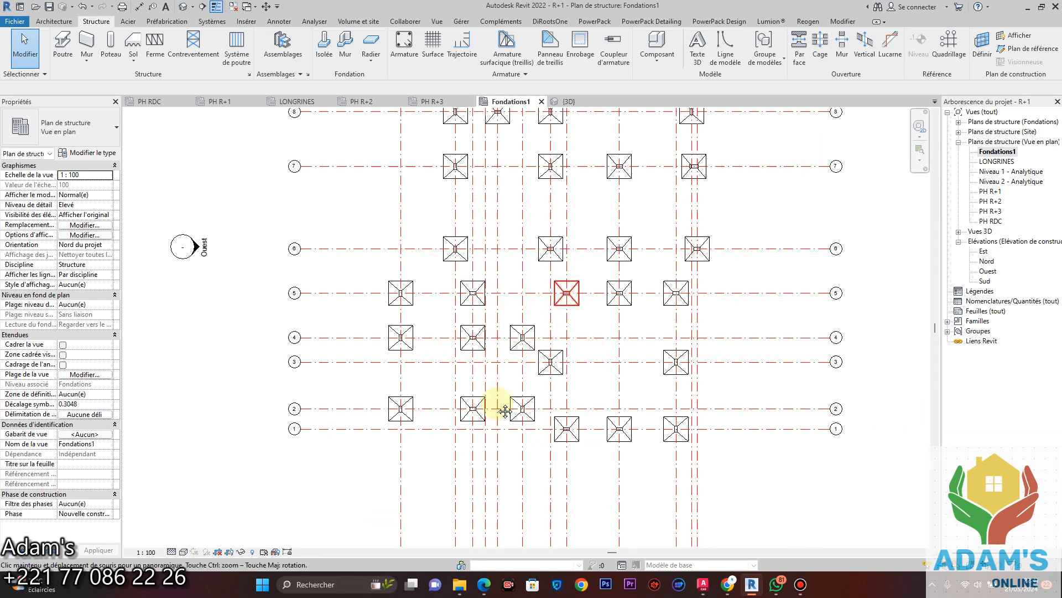
{"action": "scroll", "coordinate": [526, 303], "scroll_direction": "up", "scroll_amount": 5}
{"action": "scroll", "coordinate": [529, 301], "scroll_direction": "down", "scroll_amount": 2}
{"action": "scroll", "coordinate": [451, 372], "scroll_direction": "up", "scroll_amount": 3}
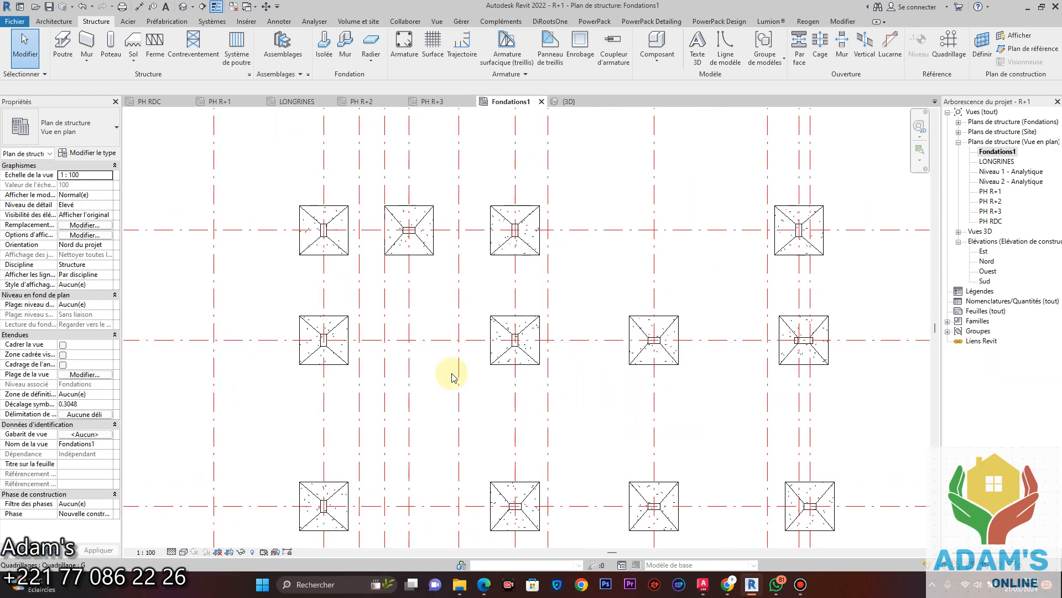
{"action": "scroll", "coordinate": [426, 404], "scroll_direction": "down", "scroll_amount": 3}
{"action": "scroll", "coordinate": [440, 364], "scroll_direction": "up", "scroll_amount": 1}
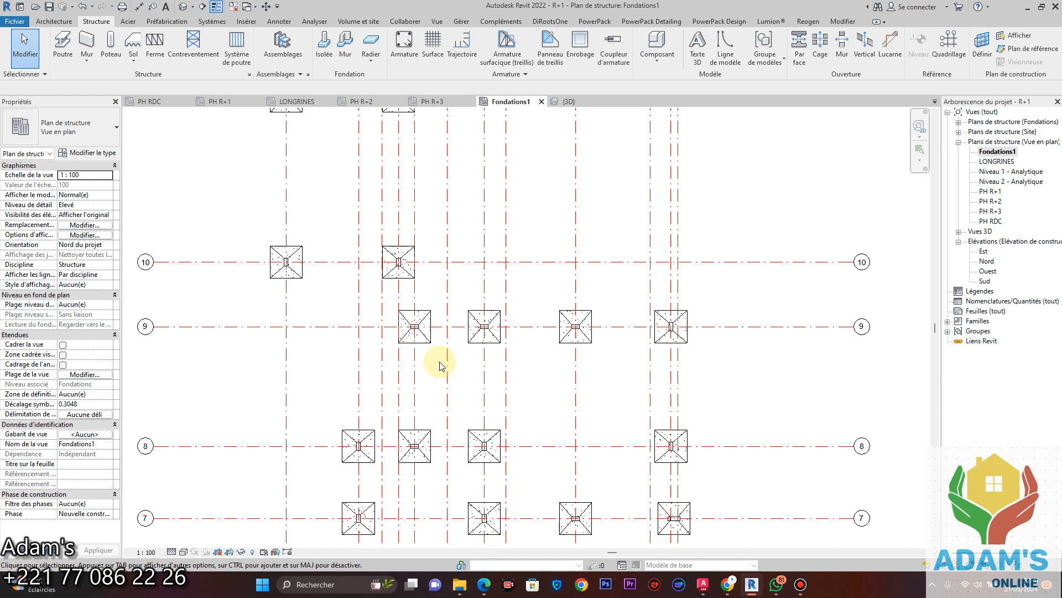
{"action": "scroll", "coordinate": [437, 367], "scroll_direction": "down", "scroll_amount": 2}
- Override the graphics of all P15X30 columns visible in the view, using solid fill for the surface foreground and cut background patterns
{"action": "scroll", "coordinate": [467, 318], "scroll_direction": "up", "scroll_amount": 4}
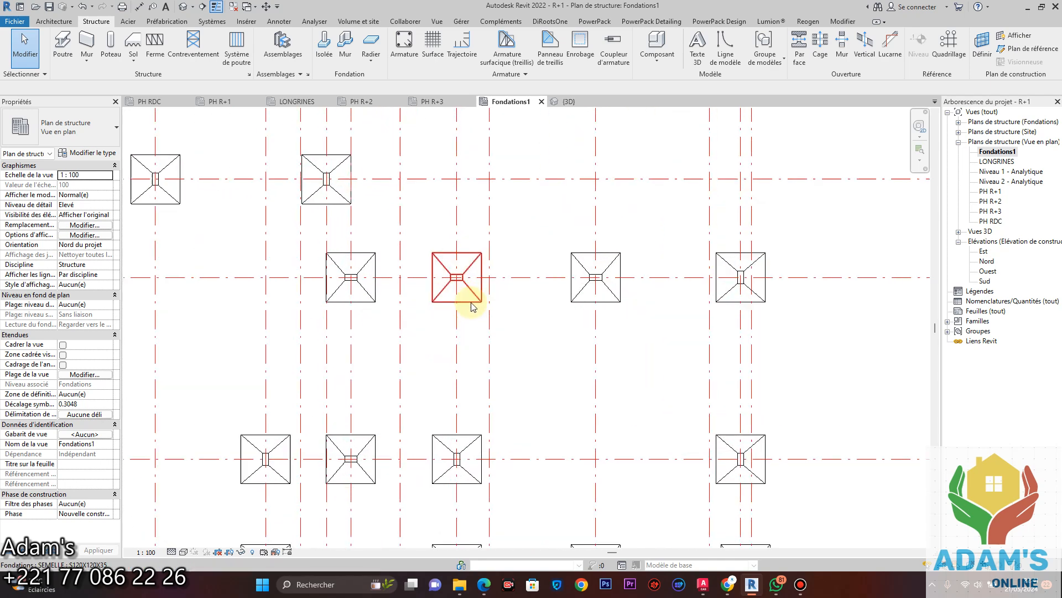
{"action": "left_click", "coordinate": [453, 271]}
{"action": "right_click", "coordinate": [454, 271]}
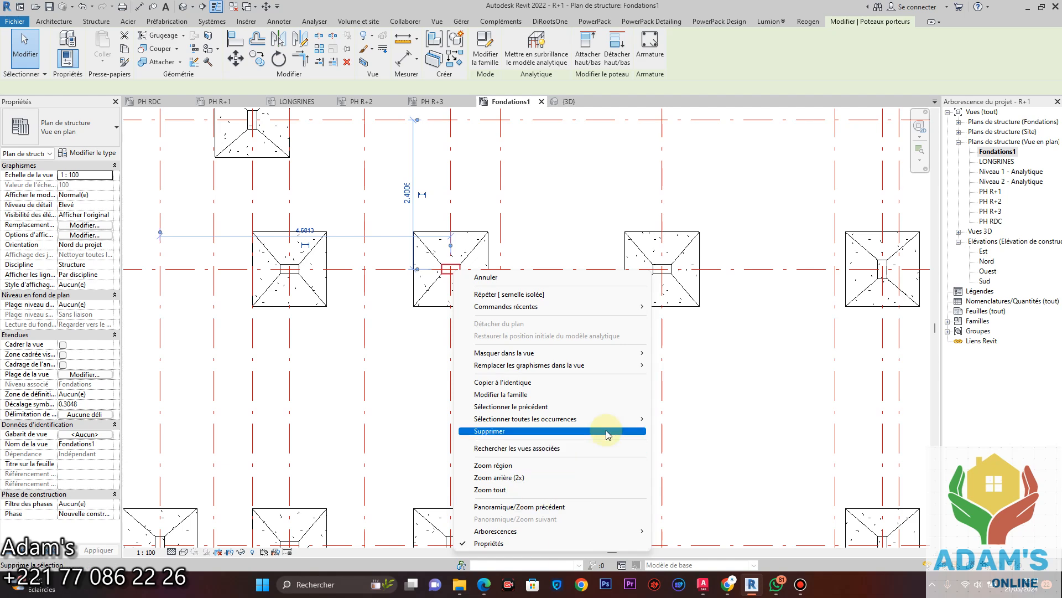
{"action": "mouse_move", "coordinate": [612, 418]}
{"action": "left_click", "coordinate": [697, 418]}
{"action": "right_click", "coordinate": [441, 270]}
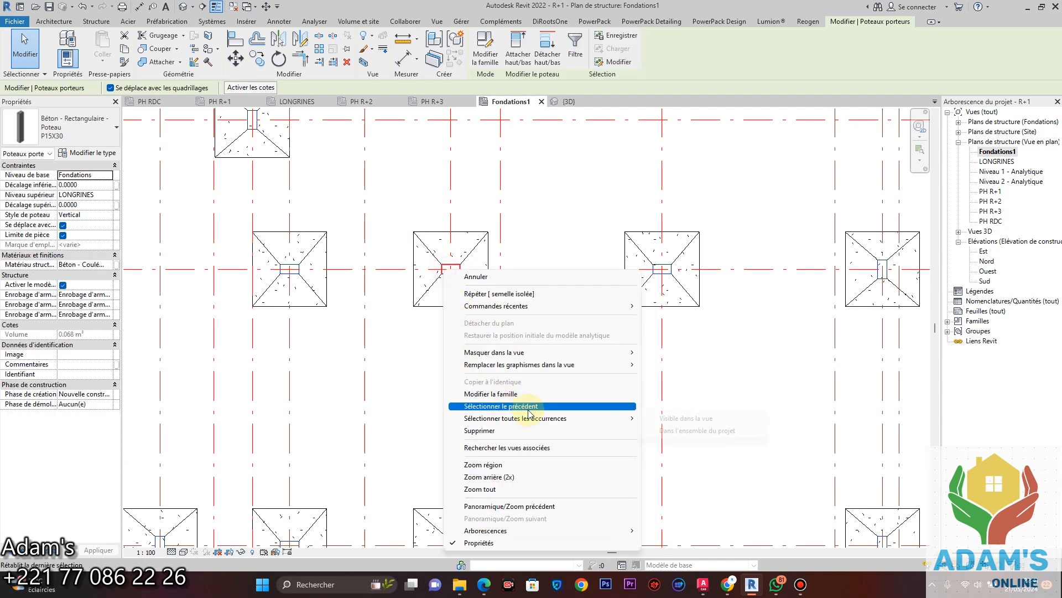
{"action": "mouse_move", "coordinate": [609, 364]}
{"action": "left_click", "coordinate": [673, 365]}
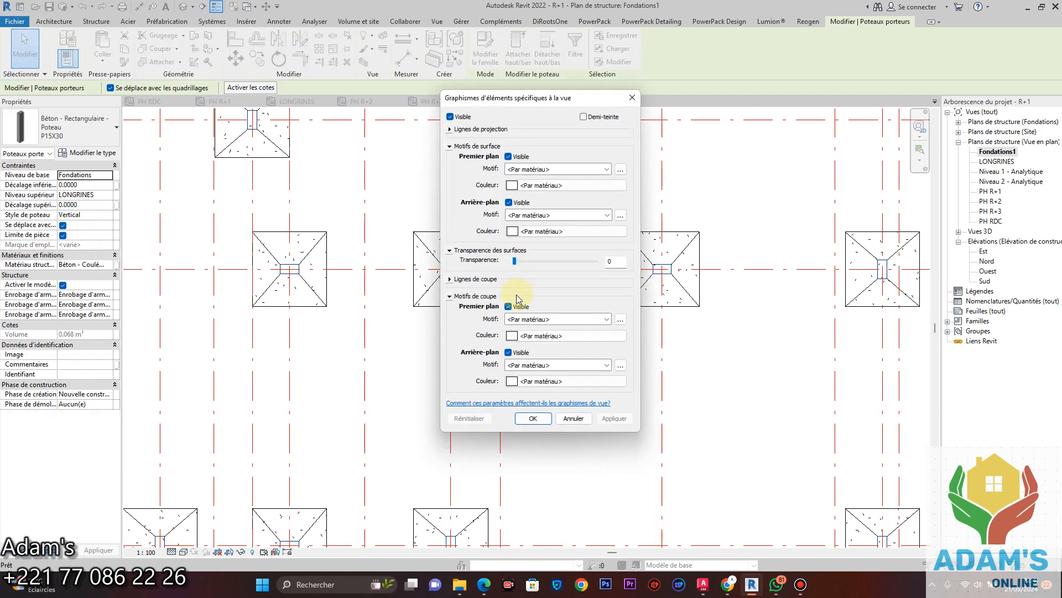
{"action": "left_click", "coordinate": [607, 169]}
{"action": "left_click", "coordinate": [554, 178]}
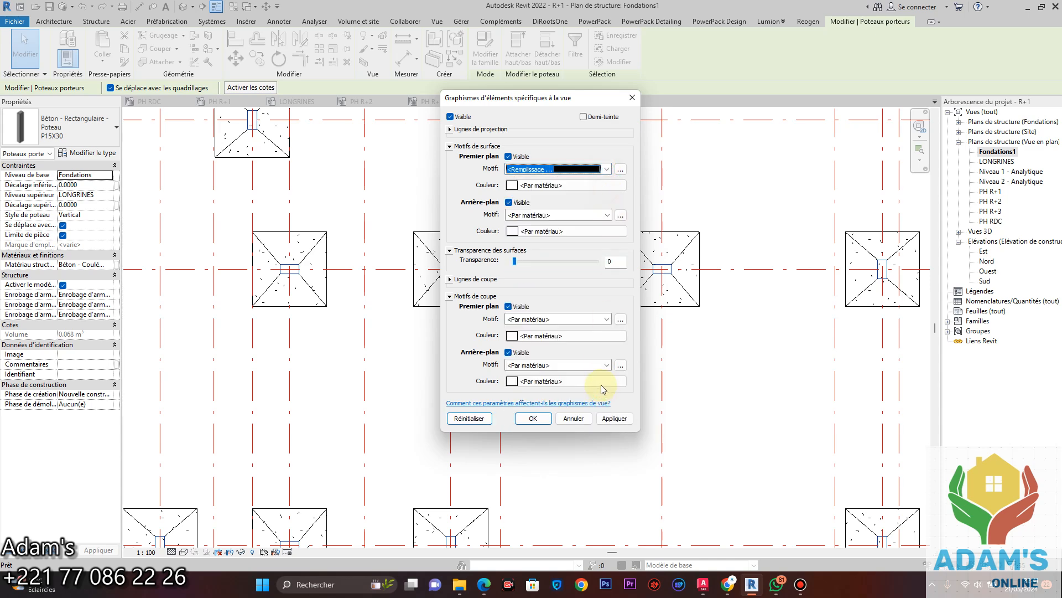
{"action": "left_click", "coordinate": [607, 365]}
{"action": "left_click", "coordinate": [553, 118]}
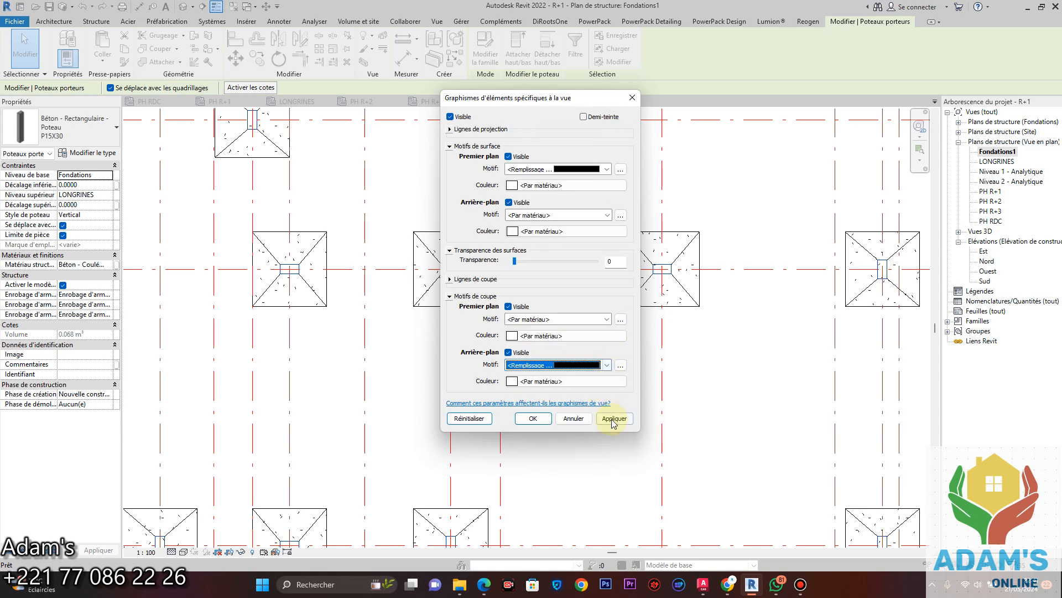
{"action": "left_click", "coordinate": [615, 418]}
{"action": "left_click", "coordinate": [537, 416]}
- Examine the filled columns in the Fondations1 plan and the footings under the columns in the 3D view
{"action": "scroll", "coordinate": [577, 425], "scroll_direction": "down", "scroll_amount": 2}
{"action": "middle_click_drag", "start_coordinate": [576, 429], "coordinate": [579, 173]}
{"action": "scroll", "coordinate": [578, 172], "scroll_direction": "down", "scroll_amount": 1}
{"action": "middle_click_drag", "start_coordinate": [540, 393], "coordinate": [560, 299]}
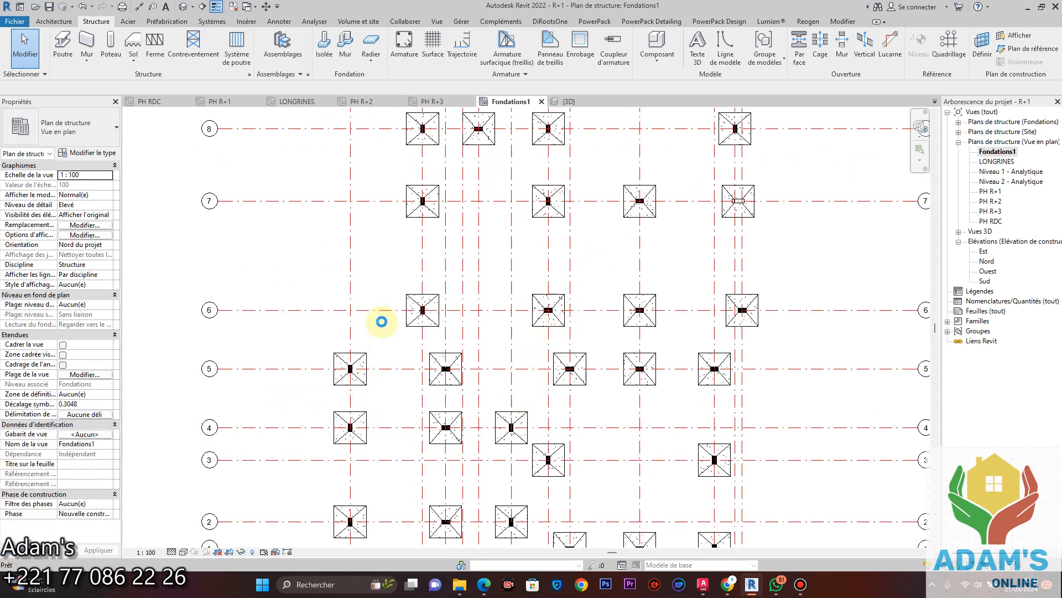
{"action": "middle_click_drag", "start_coordinate": [382, 321], "coordinate": [458, 207]}
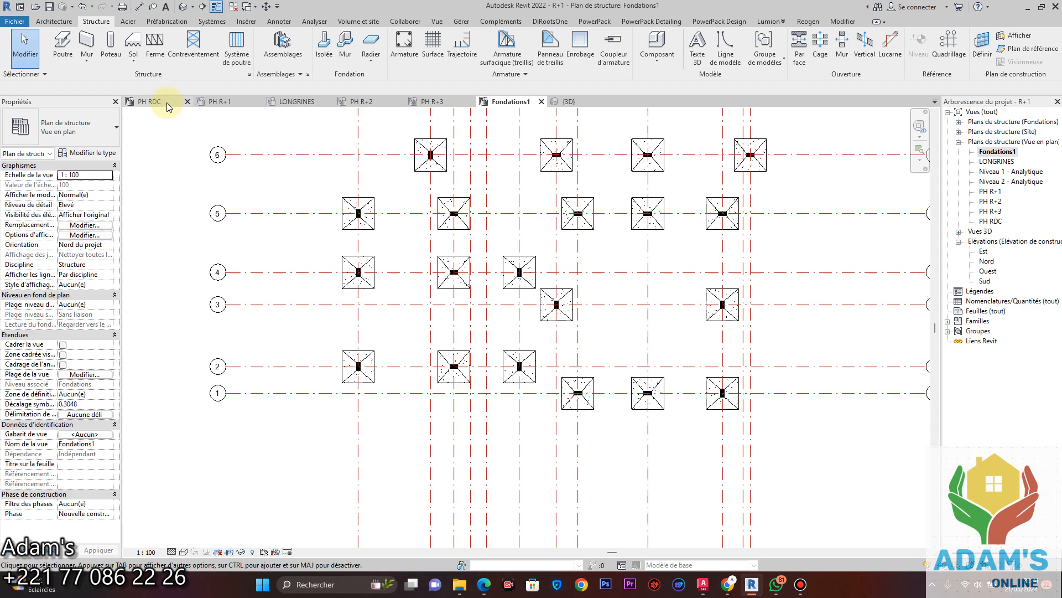
{"action": "left_click", "coordinate": [576, 101]}
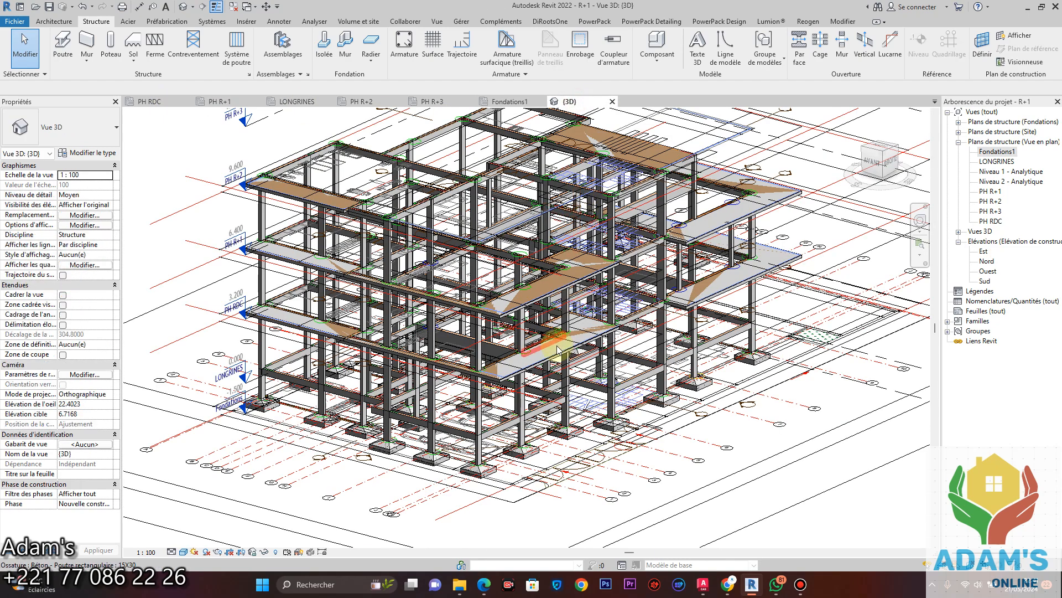
{"action": "scroll", "coordinate": [462, 473], "scroll_direction": "up", "scroll_amount": 4}
{"action": "scroll", "coordinate": [462, 473], "scroll_direction": "up", "scroll_amount": 3}
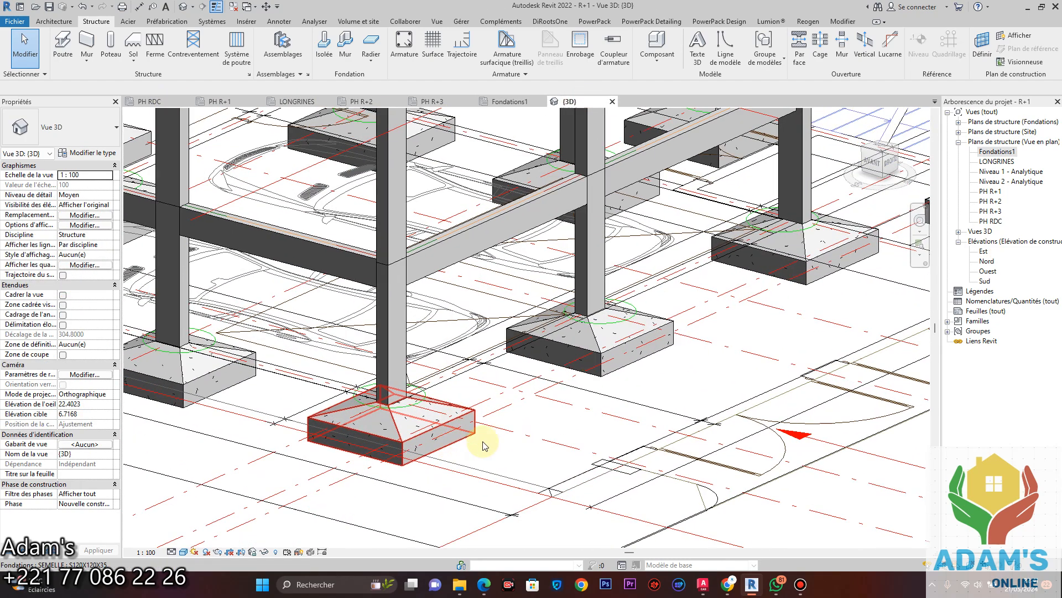
{"action": "scroll", "coordinate": [612, 380], "scroll_direction": "up", "scroll_amount": 2}
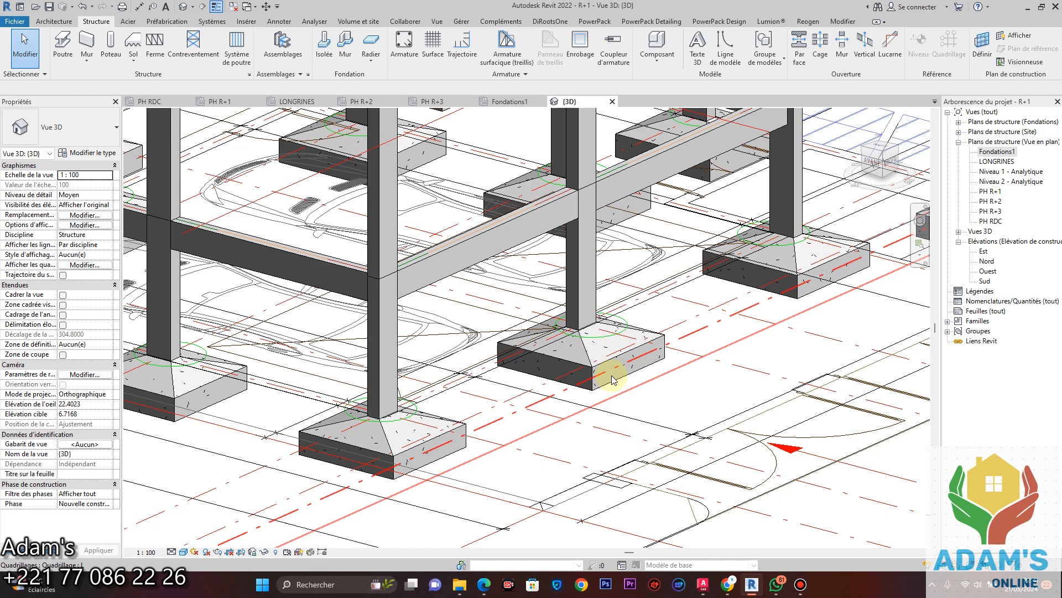
{"action": "scroll", "coordinate": [612, 380], "scroll_direction": "down", "scroll_amount": 3}
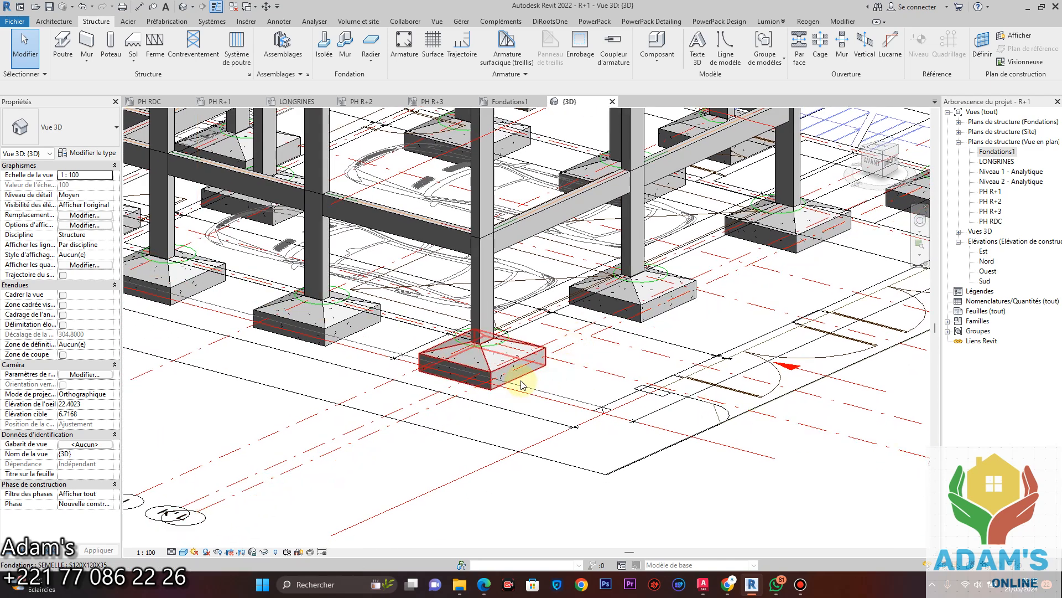
{"action": "scroll", "coordinate": [521, 388], "scroll_direction": "up", "scroll_amount": 2}
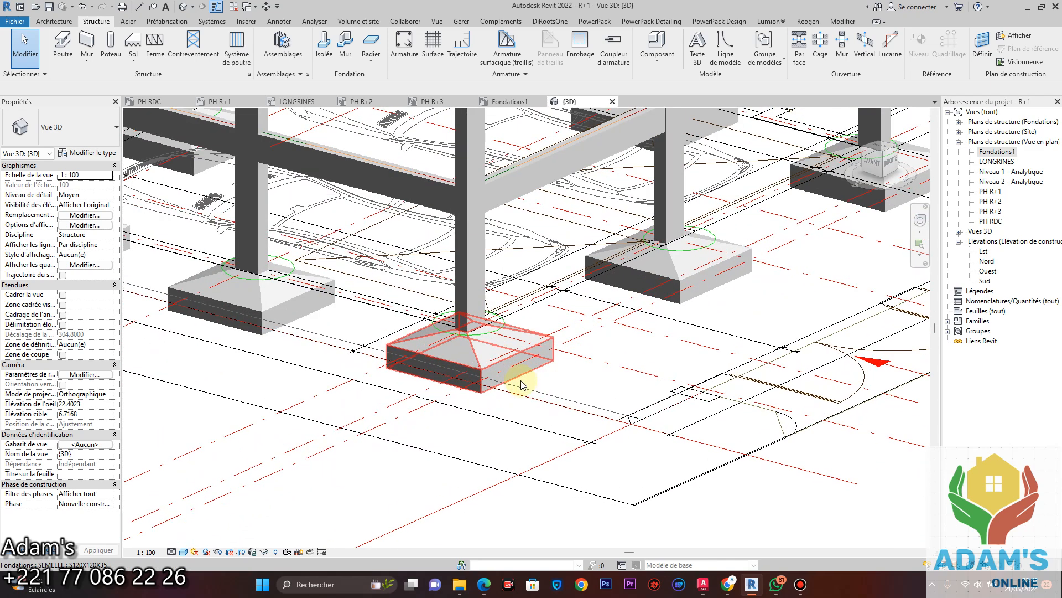
- Examine the footings in the LONGRINES plan and their position relative to the tie beams and levels in the 3D view
{"action": "left_click", "coordinate": [299, 101]}
{"action": "scroll", "coordinate": [503, 268], "scroll_direction": "down", "scroll_amount": 2}
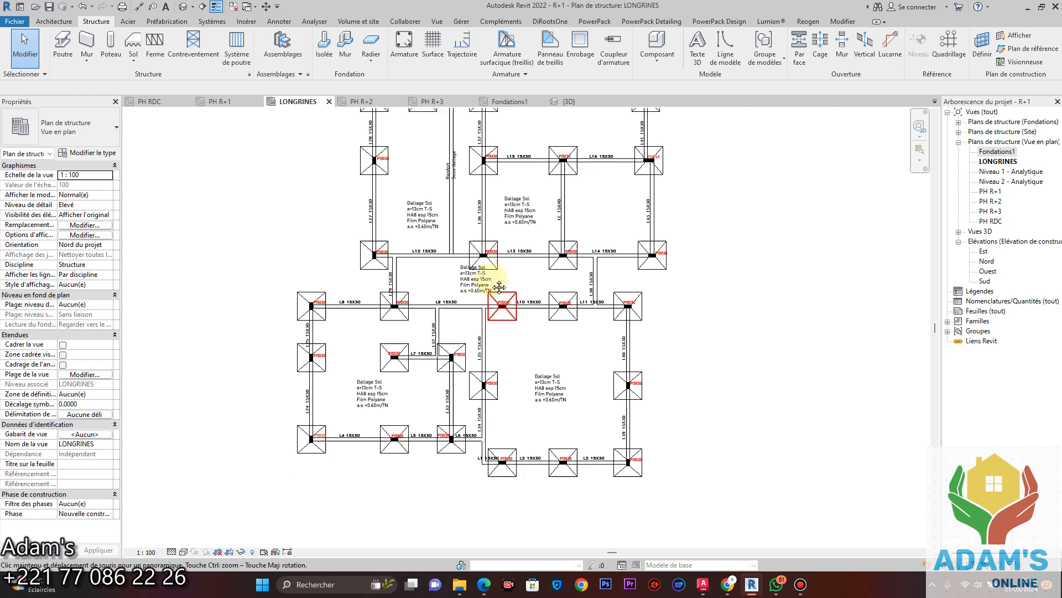
{"action": "mouse_move", "coordinate": [500, 286]}
{"action": "middle_mouse_down"}
{"action": "mouse_move", "coordinate": [534, 339]}
{"action": "mouse_move", "coordinate": [496, 407]}
{"action": "middle_mouse_up"}
{"action": "middle_click_drag", "start_coordinate": [468, 316], "coordinate": [431, 360]}
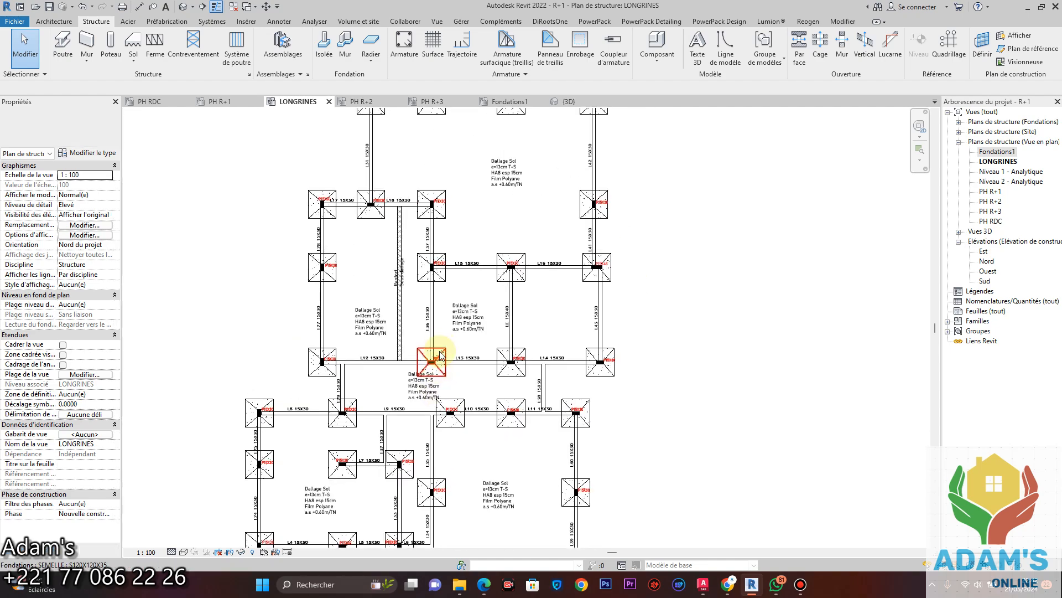
{"action": "left_click", "coordinate": [569, 101]}
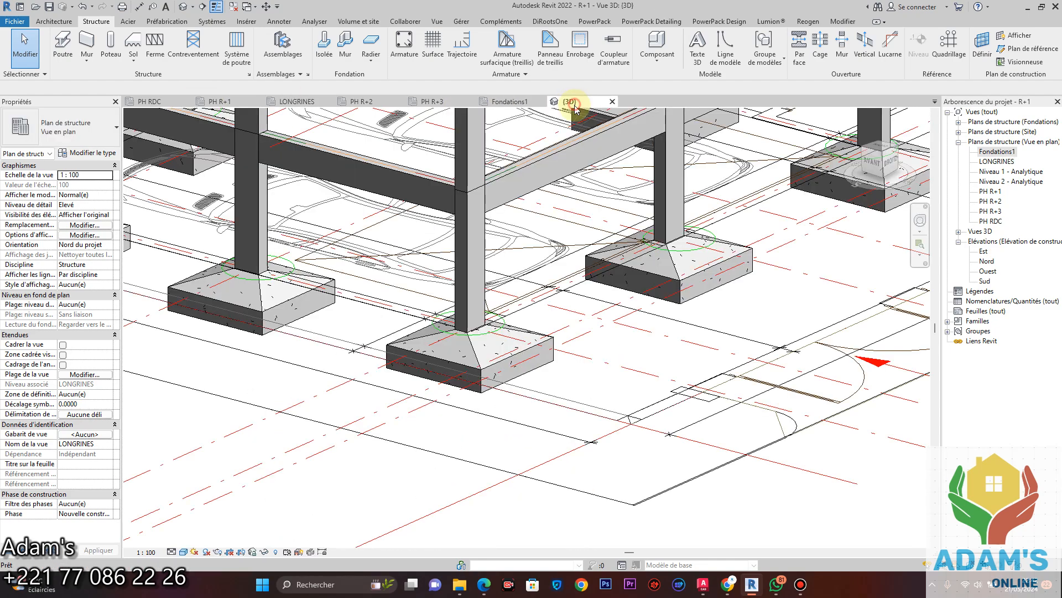
{"action": "scroll", "coordinate": [526, 301], "scroll_direction": "down", "scroll_amount": 3}
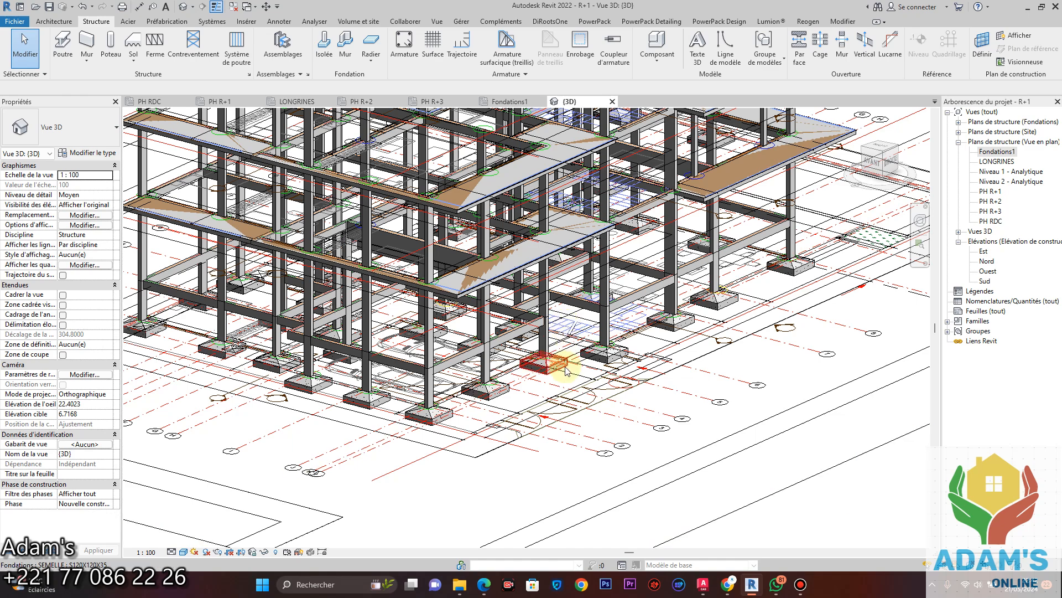
{"action": "scroll", "coordinate": [531, 310], "scroll_direction": "up", "scroll_amount": 5}
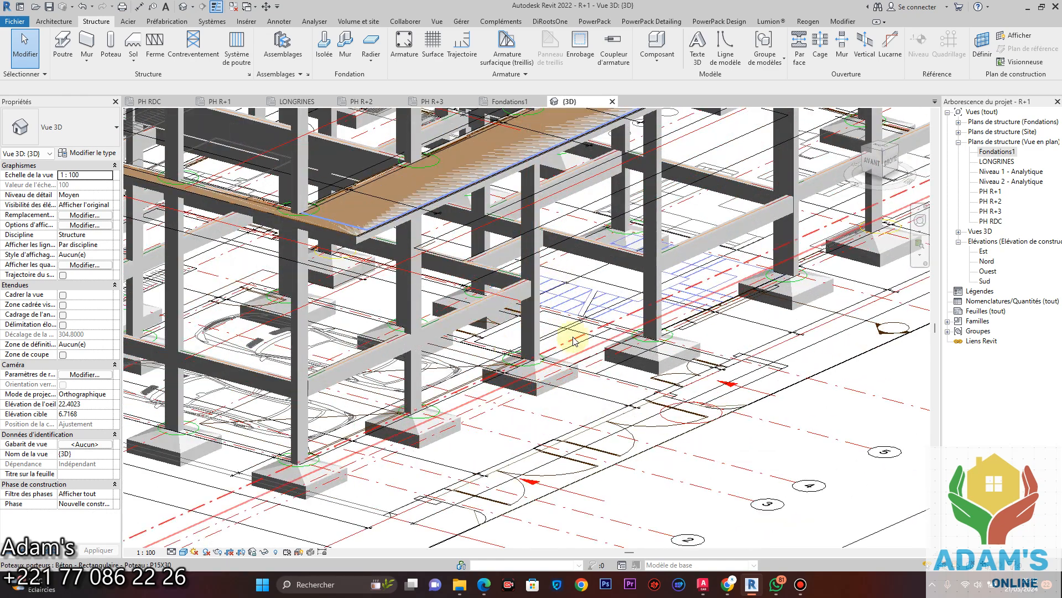
{"action": "scroll", "coordinate": [552, 324], "scroll_direction": "down", "scroll_amount": 2}
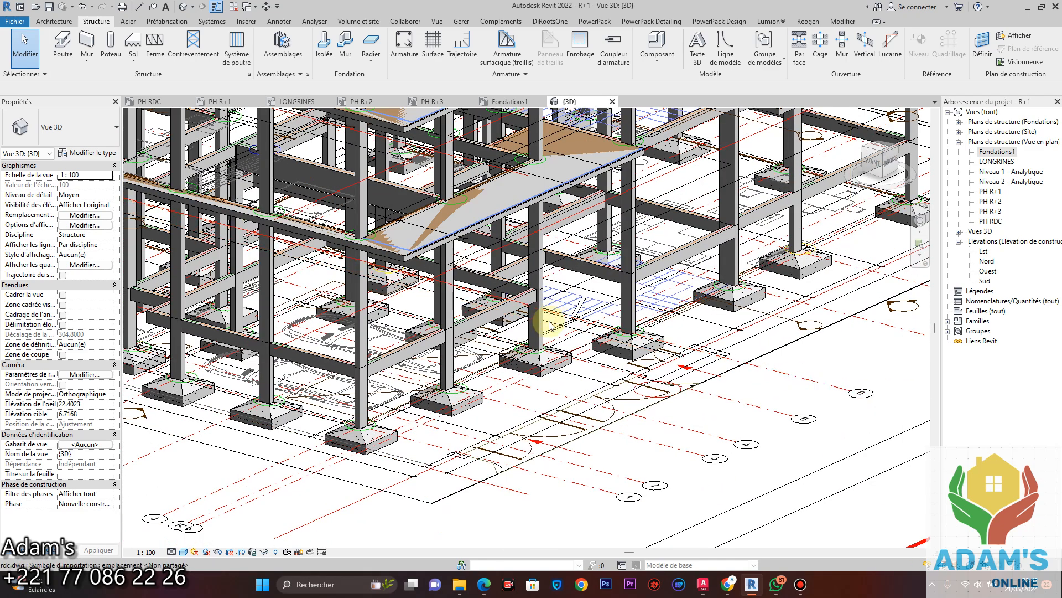
{"action": "scroll", "coordinate": [552, 309], "scroll_direction": "down", "scroll_amount": 2}
{"action": "scroll", "coordinate": [550, 284], "scroll_direction": "up", "scroll_amount": 3}
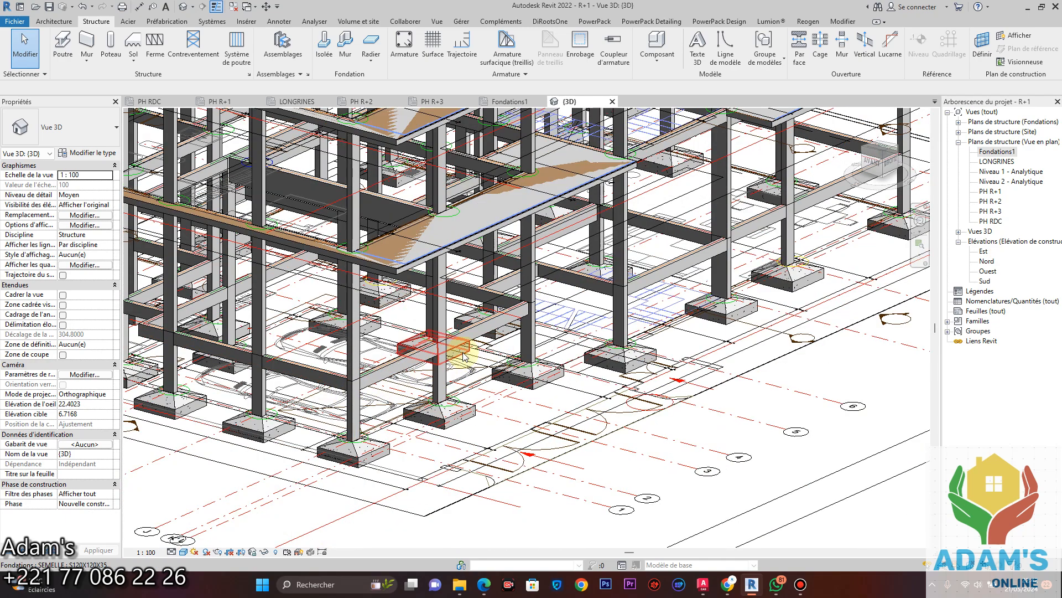
{"action": "scroll", "coordinate": [671, 298], "scroll_direction": "down", "scroll_amount": 3}
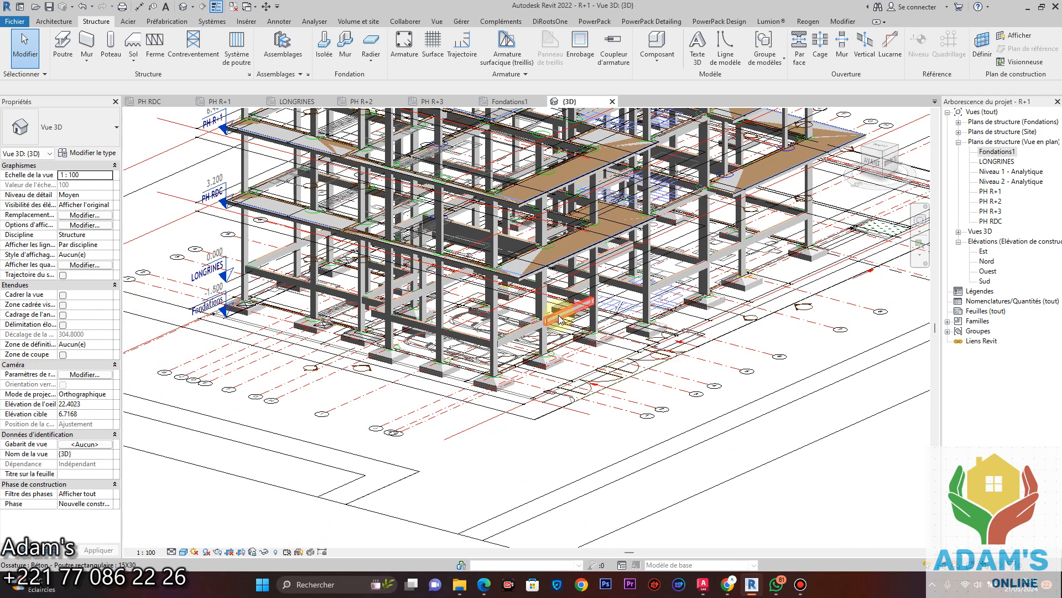
{"action": "scroll", "coordinate": [377, 332], "scroll_direction": "up", "scroll_amount": 2}
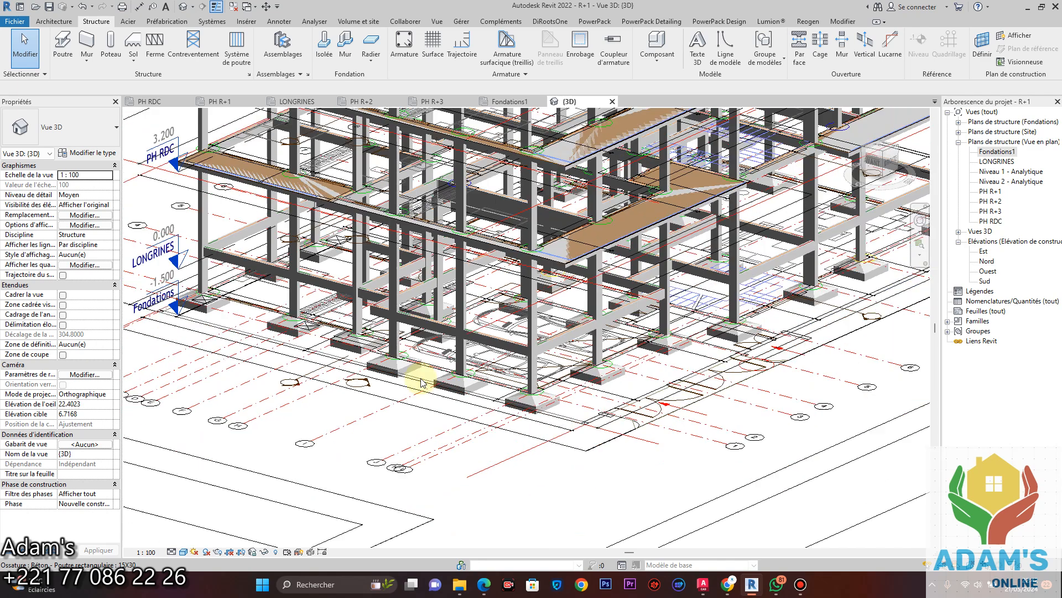
{"action": "scroll", "coordinate": [423, 378], "scroll_direction": "down", "scroll_amount": 1}
{"action": "middle_click_drag", "start_coordinate": [431, 378], "coordinate": [428, 340]}
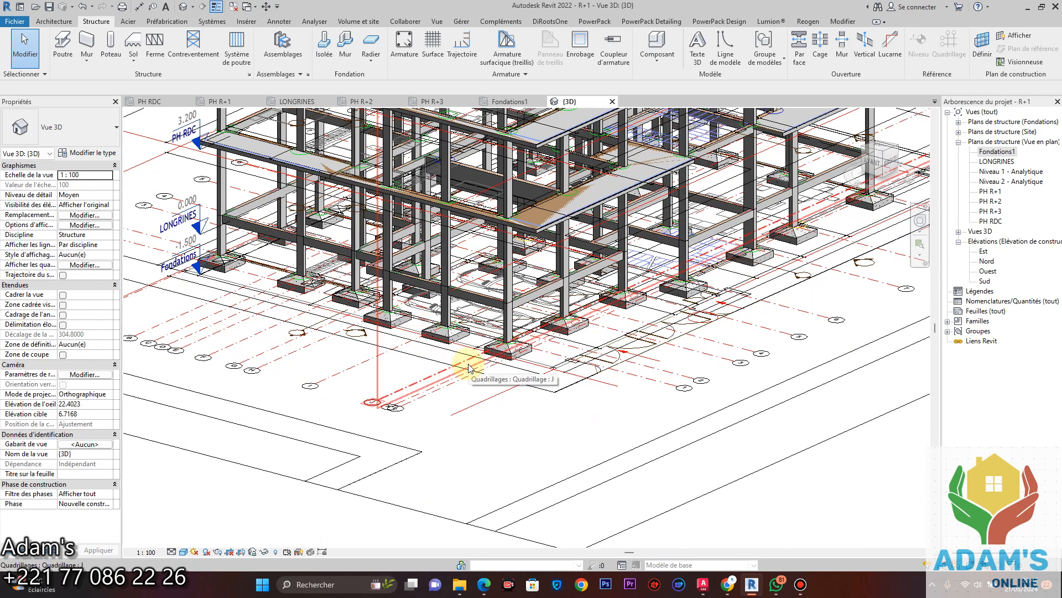
- Set the cut plane offset of the LONGRINES plan's view range to -1.0000 to hide the footings below the tie beams
{"action": "left_click", "coordinate": [294, 101]}
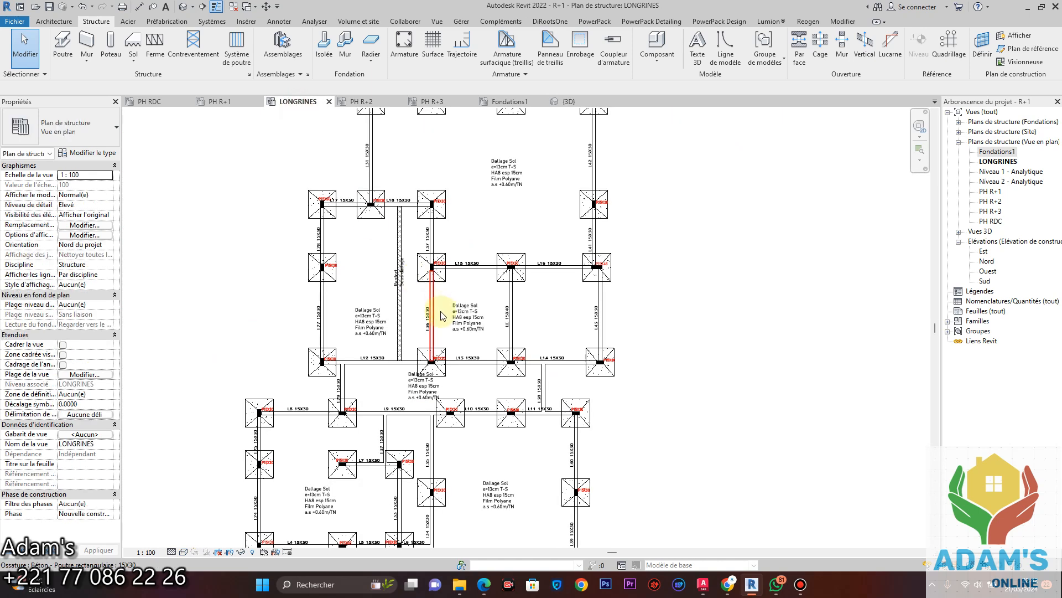
{"action": "scroll", "coordinate": [441, 315], "scroll_direction": "down", "scroll_amount": 3}
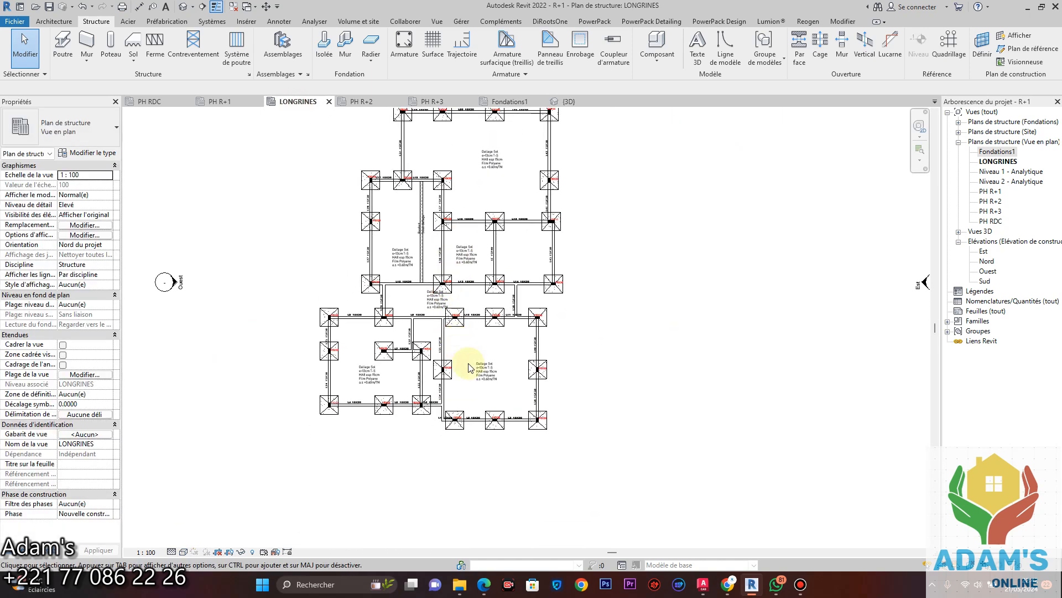
{"action": "scroll", "coordinate": [415, 252], "scroll_direction": "up", "scroll_amount": 3}
{"action": "middle_click_drag", "start_coordinate": [455, 249], "coordinate": [431, 343]}
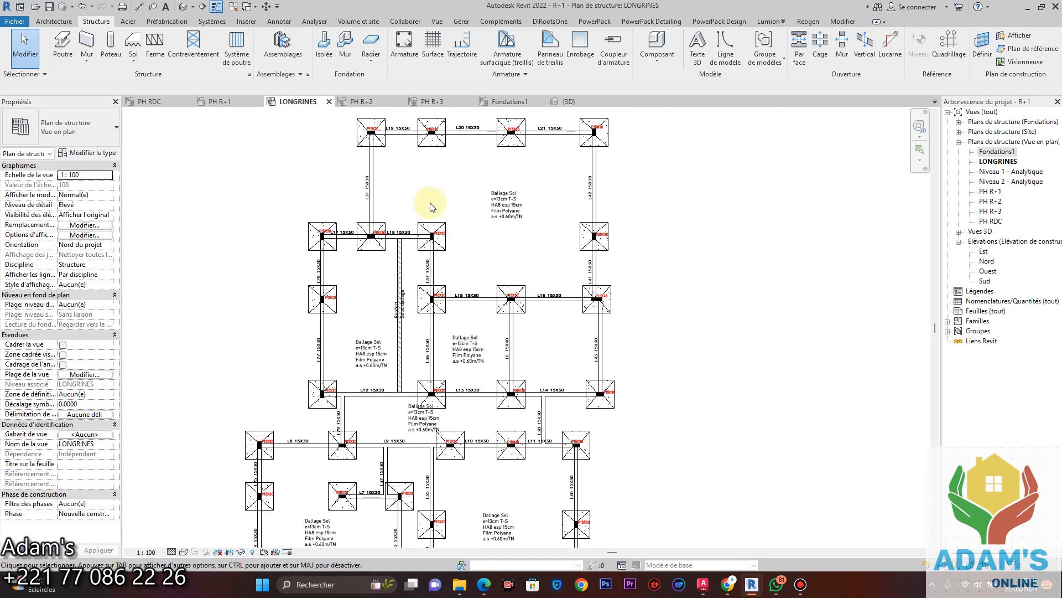
{"action": "middle_click_drag", "start_coordinate": [451, 273], "coordinate": [444, 307]}
{"action": "middle_click_drag", "start_coordinate": [427, 229], "coordinate": [437, 348]}
{"action": "scroll", "coordinate": [461, 261], "scroll_direction": "down", "scroll_amount": 1}
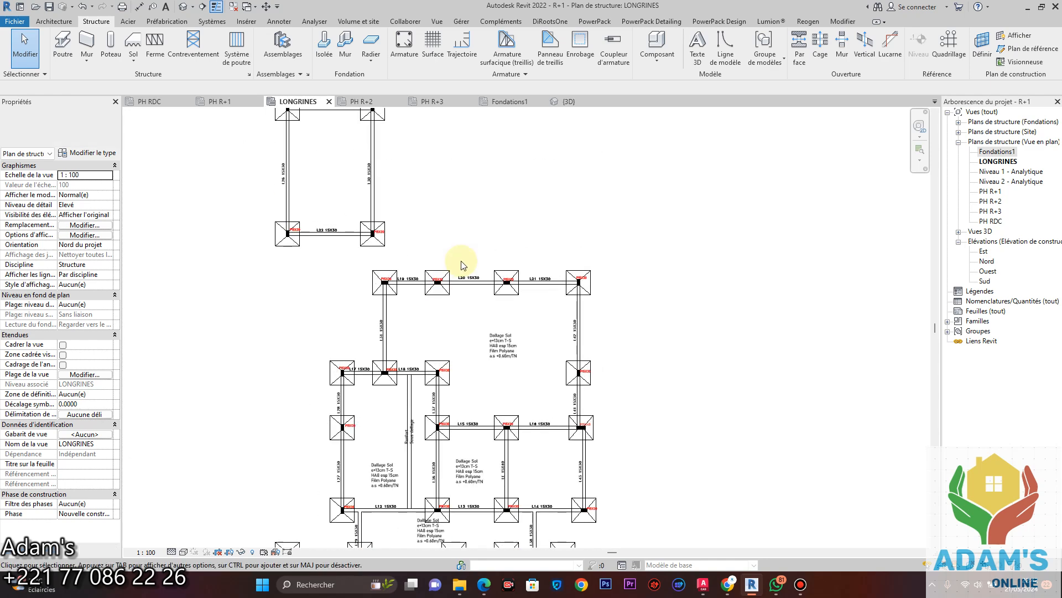
{"action": "scroll", "coordinate": [470, 269], "scroll_direction": "down", "scroll_amount": 1}
{"action": "scroll", "coordinate": [450, 303], "scroll_direction": "up", "scroll_amount": 4}
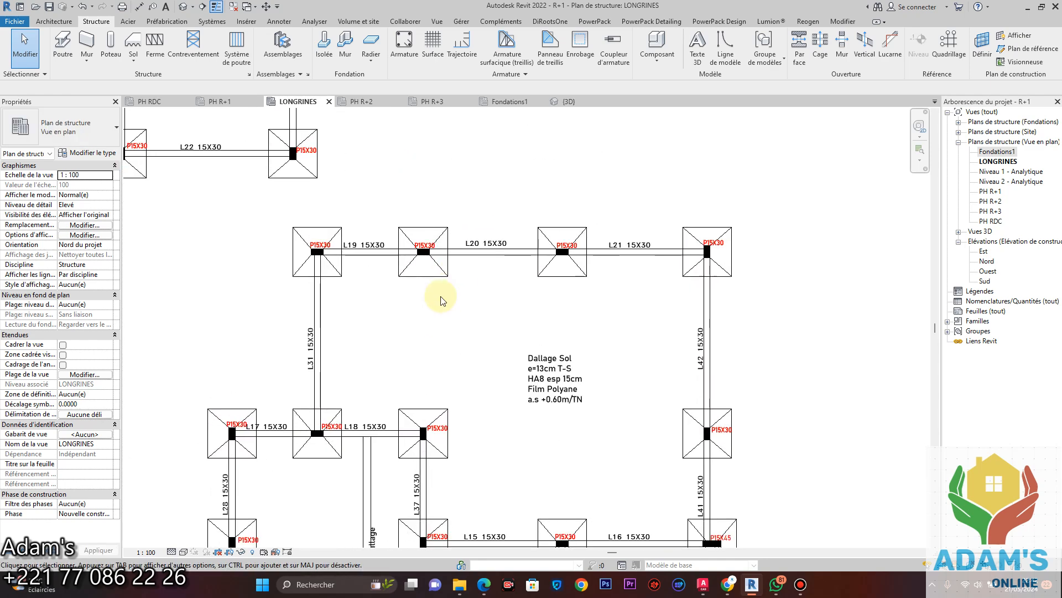
{"action": "key", "text": "v"}
{"action": "key", "text": "r"}
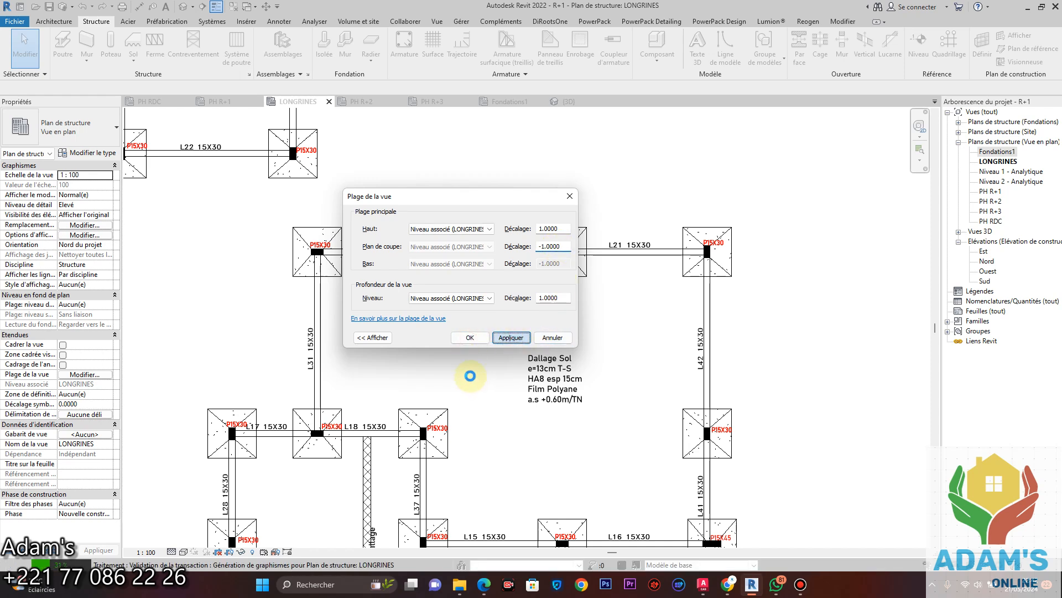
{"action": "scroll", "coordinate": [468, 309], "scroll_direction": "down", "scroll_amount": 1}
{"action": "scroll", "coordinate": [469, 308], "scroll_direction": "down", "scroll_amount": 2}
{"action": "middle_click_drag", "start_coordinate": [483, 291], "coordinate": [510, 146]}
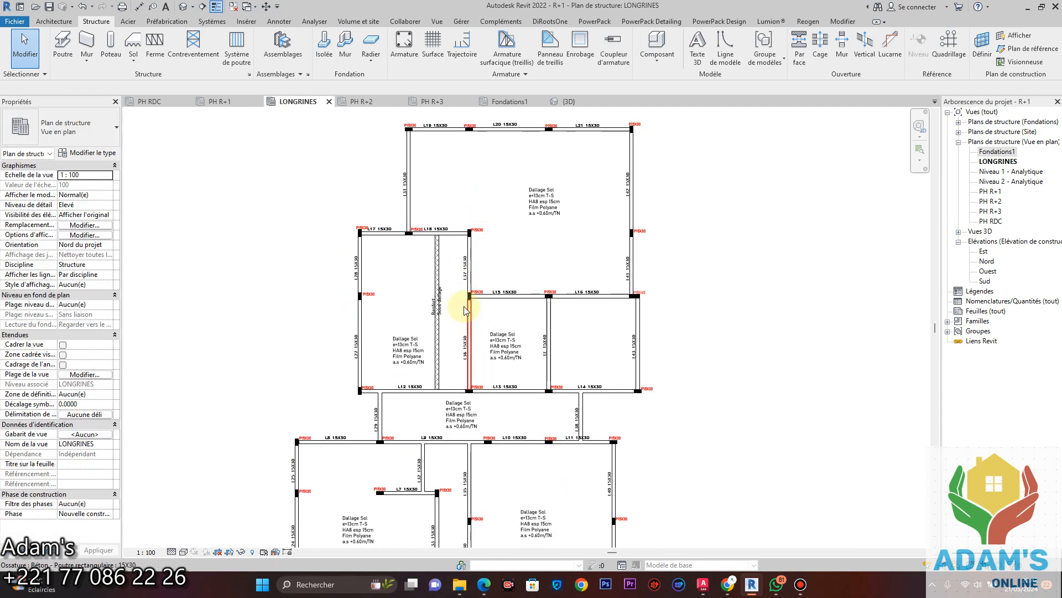
- Tag all untagged foundations in the Fondations1 plan with the M_Etiquette de semelle de fondation tag, horizontal and without leader
{"action": "left_click", "coordinate": [516, 103]}
{"action": "scroll", "coordinate": [595, 268], "scroll_direction": "down", "scroll_amount": 2}
{"action": "middle_click_drag", "start_coordinate": [596, 268], "coordinate": [544, 388]}
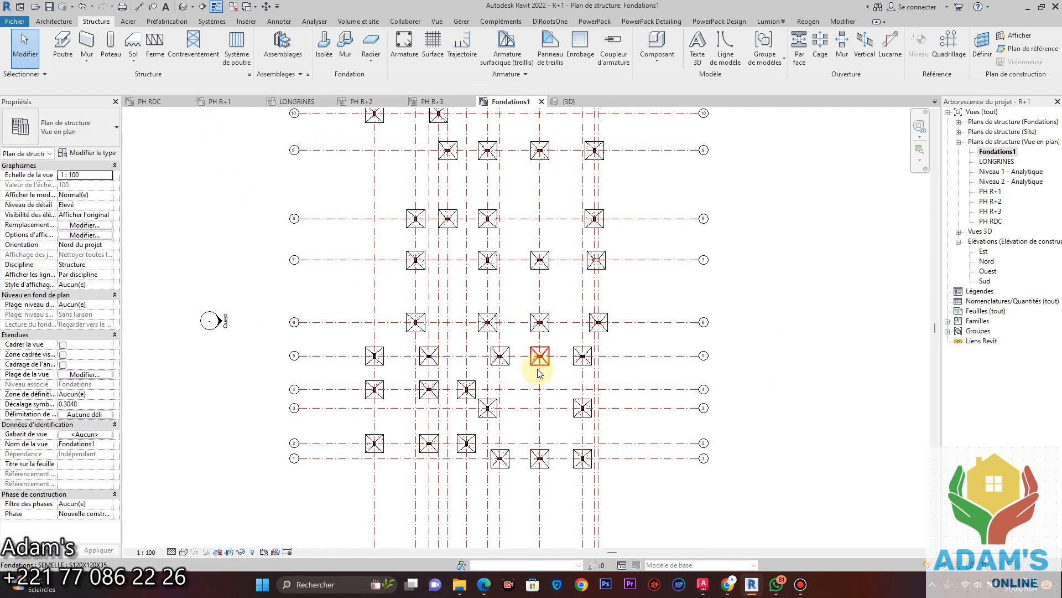
{"action": "scroll", "coordinate": [516, 310], "scroll_direction": "up", "scroll_amount": 4}
{"action": "scroll", "coordinate": [517, 310], "scroll_direction": "down", "scroll_amount": 2}
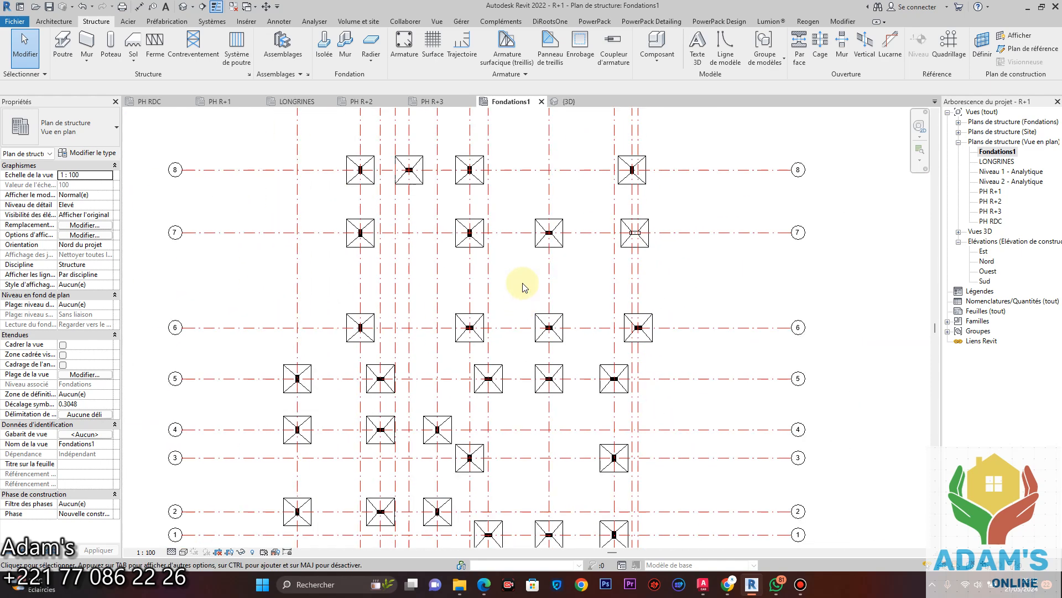
{"action": "middle_click_drag", "start_coordinate": [512, 231], "coordinate": [498, 317]}
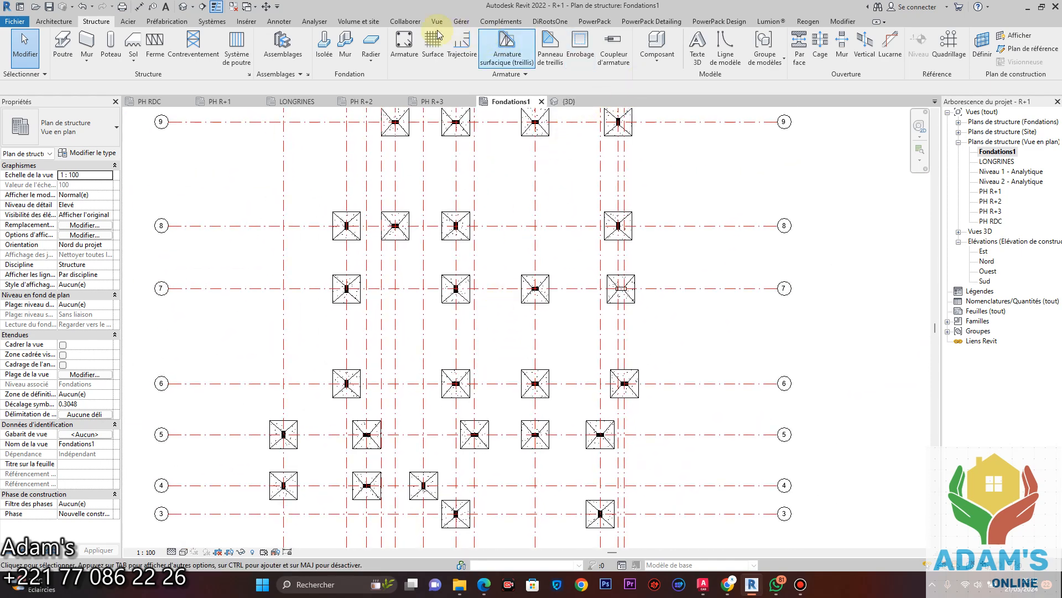
{"action": "left_click", "coordinate": [282, 23]}
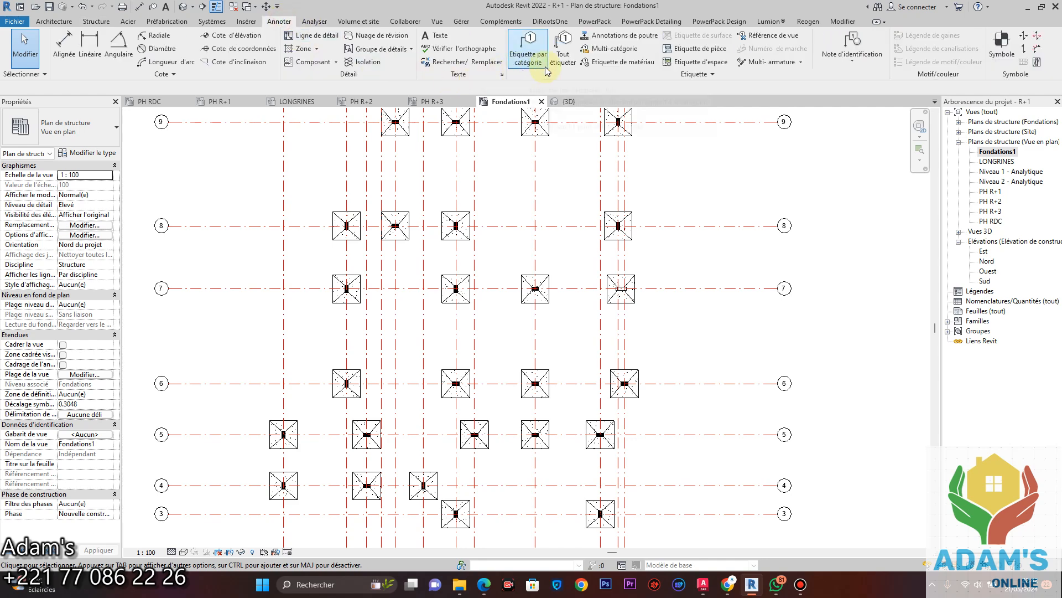
{"action": "left_click", "coordinate": [562, 54]}
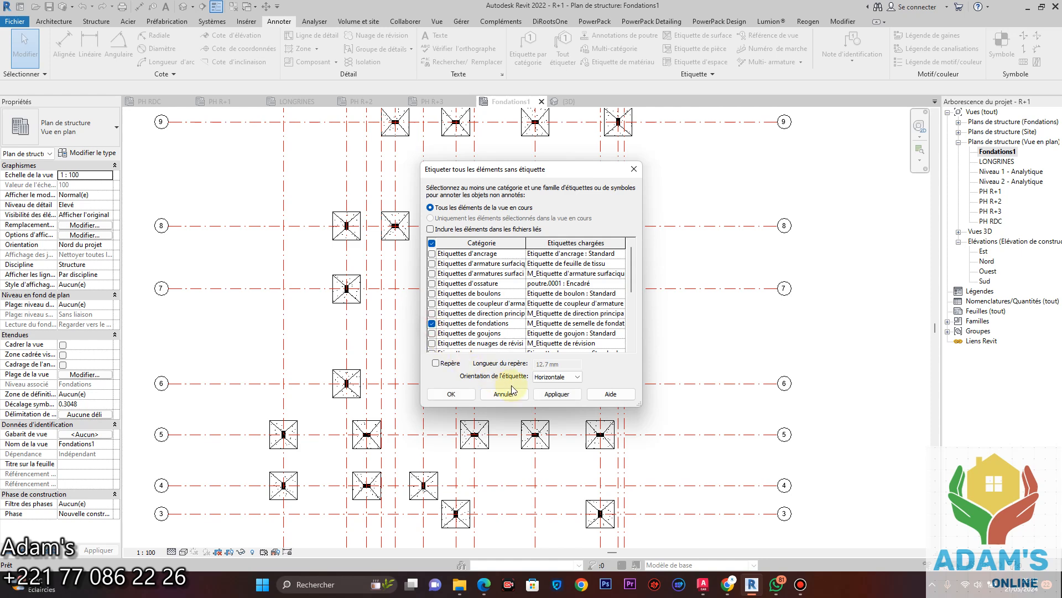
{"action": "left_click", "coordinate": [557, 394]}
{"action": "left_click", "coordinate": [465, 394]}
- Open the family of a footing tag in the Fondations1 plan for editing
{"action": "scroll", "coordinate": [320, 230], "scroll_direction": "up", "scroll_amount": 3}
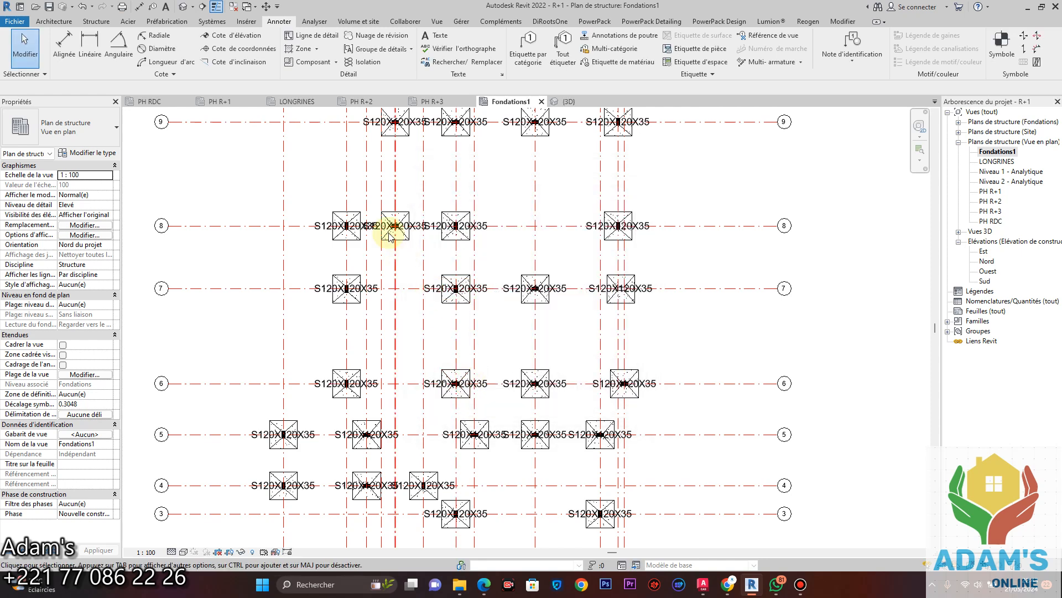
{"action": "scroll", "coordinate": [365, 230], "scroll_direction": "up", "scroll_amount": 2}
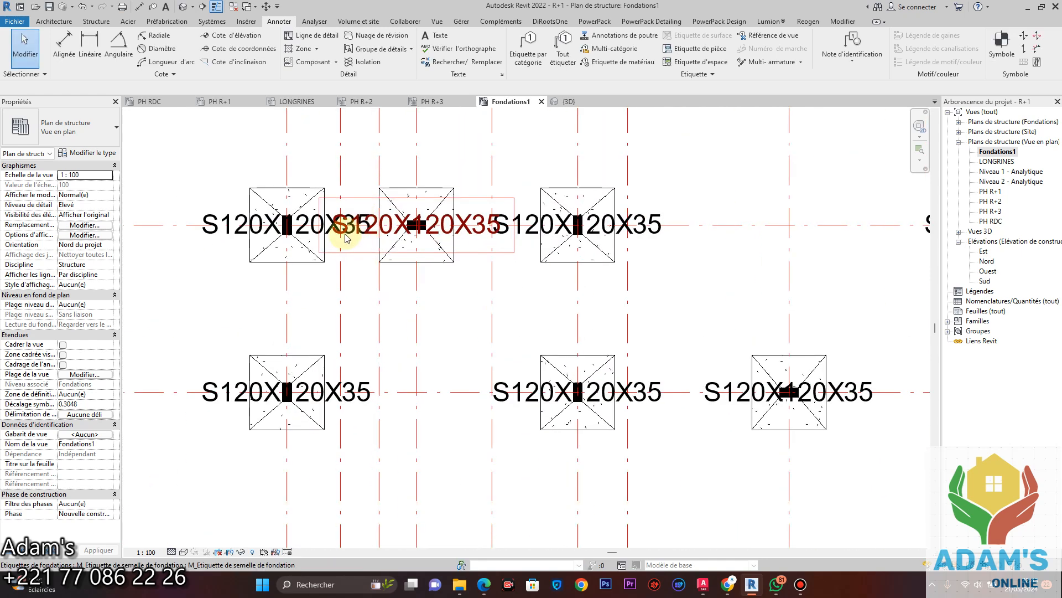
{"action": "left_click", "coordinate": [656, 235]}
{"action": "left_click", "coordinate": [482, 60]}
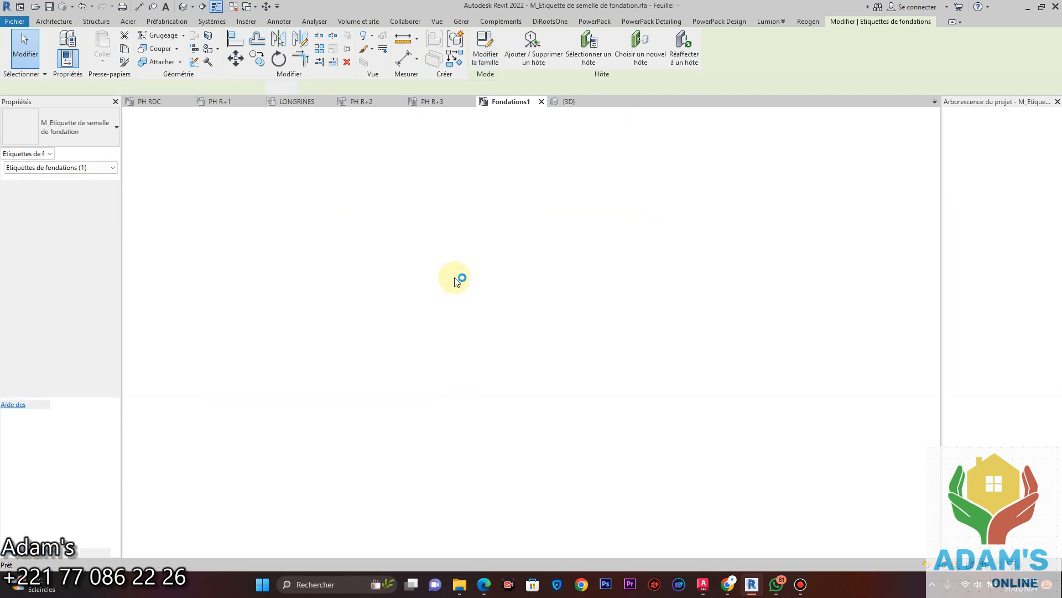
- Set the tag label's type to Bahnschrift with 1.8 mm text and load the family into the project, replacing the existing version
{"action": "left_click", "coordinate": [505, 339]}
{"action": "left_click", "coordinate": [88, 153]}
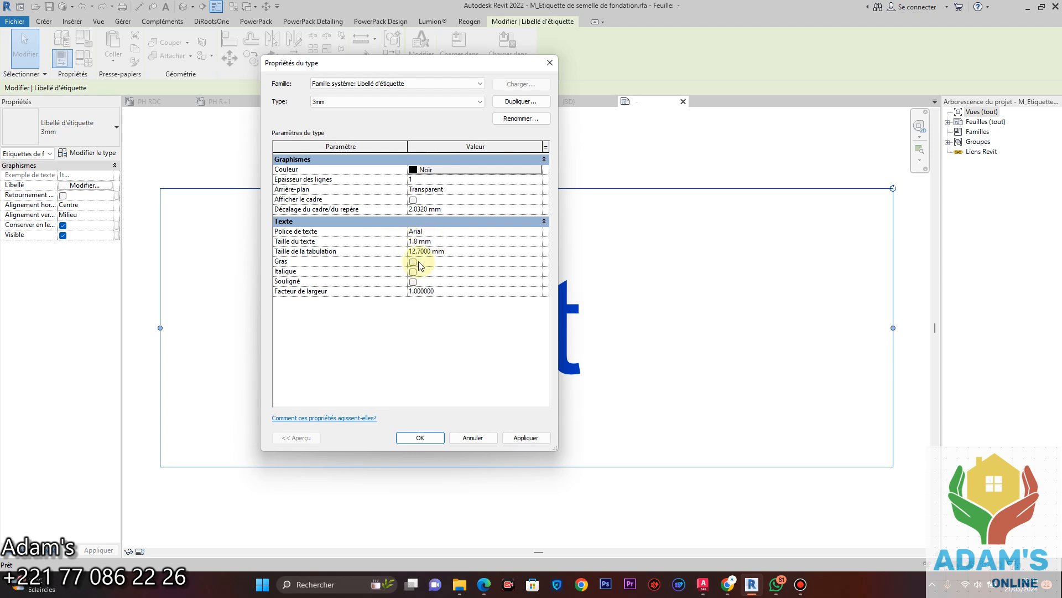
{"action": "type", "text": "Bahnschrift"}
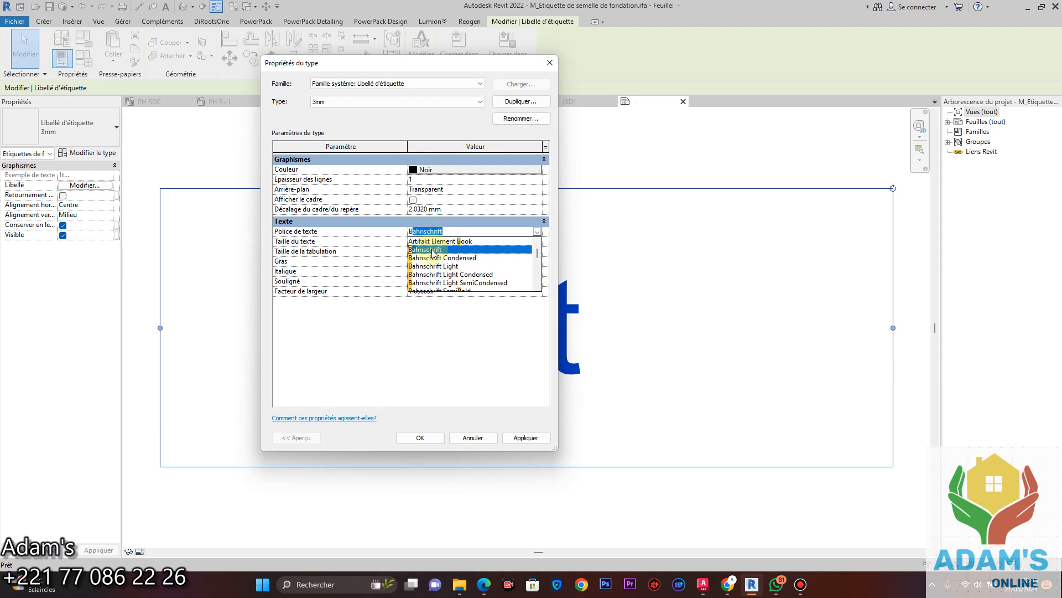
{"action": "left_click", "coordinate": [432, 250]}
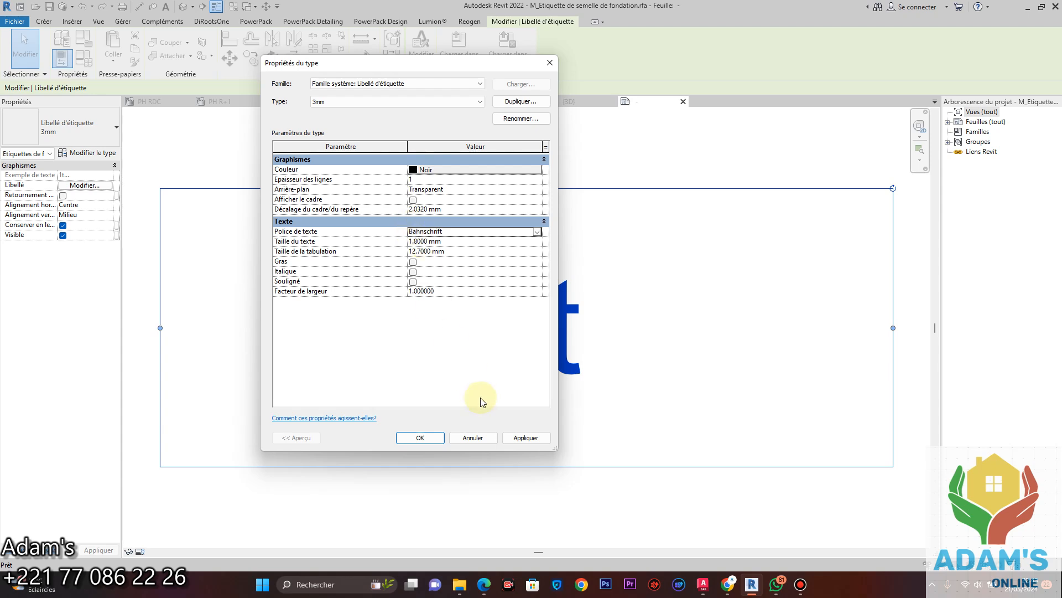
{"action": "left_click", "coordinate": [526, 437]}
{"action": "left_click", "coordinate": [421, 437]}
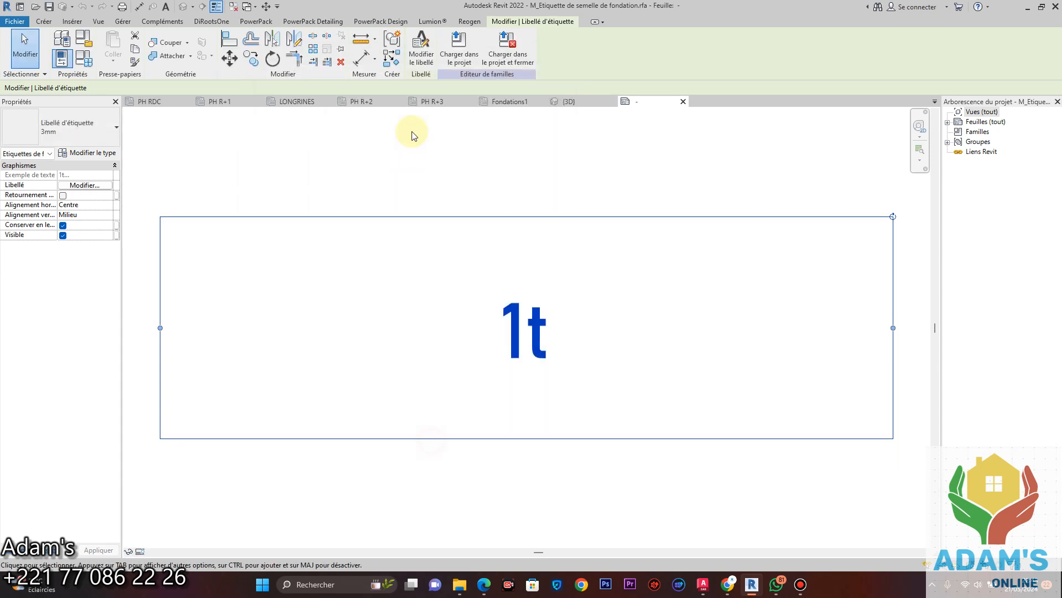
{"action": "left_click", "coordinate": [458, 49]}
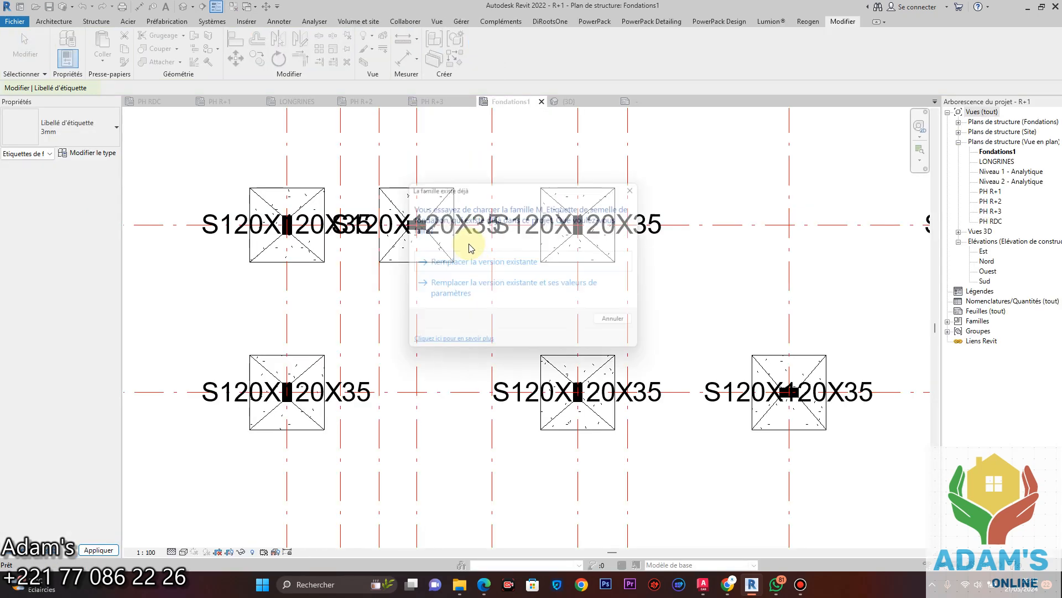
{"action": "left_click", "coordinate": [474, 264]}
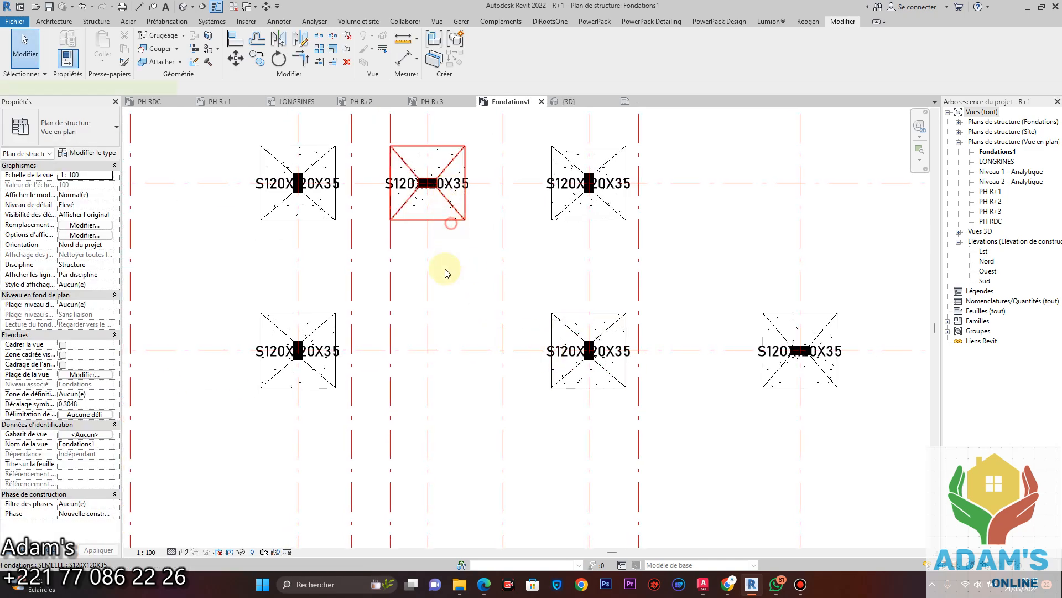
- Rename the SEMELLE footing type as S 120X120X35
{"action": "left_click", "coordinate": [451, 223]}
{"action": "left_click", "coordinate": [104, 154]}
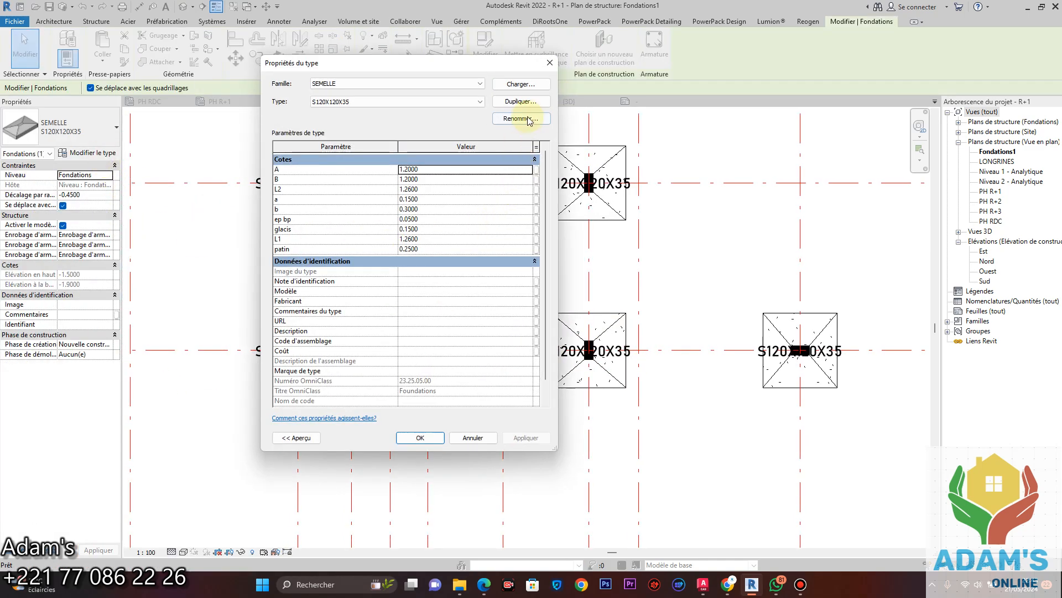
{"action": "left_click", "coordinate": [519, 118]}
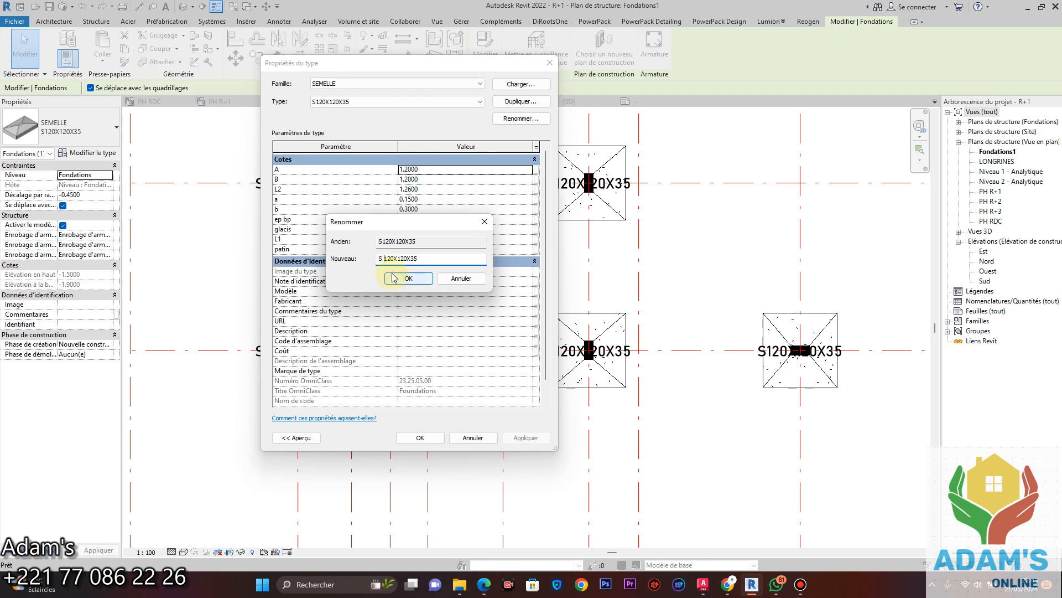
{"action": "left_click", "coordinate": [391, 280]}
{"action": "left_click", "coordinate": [421, 437]}
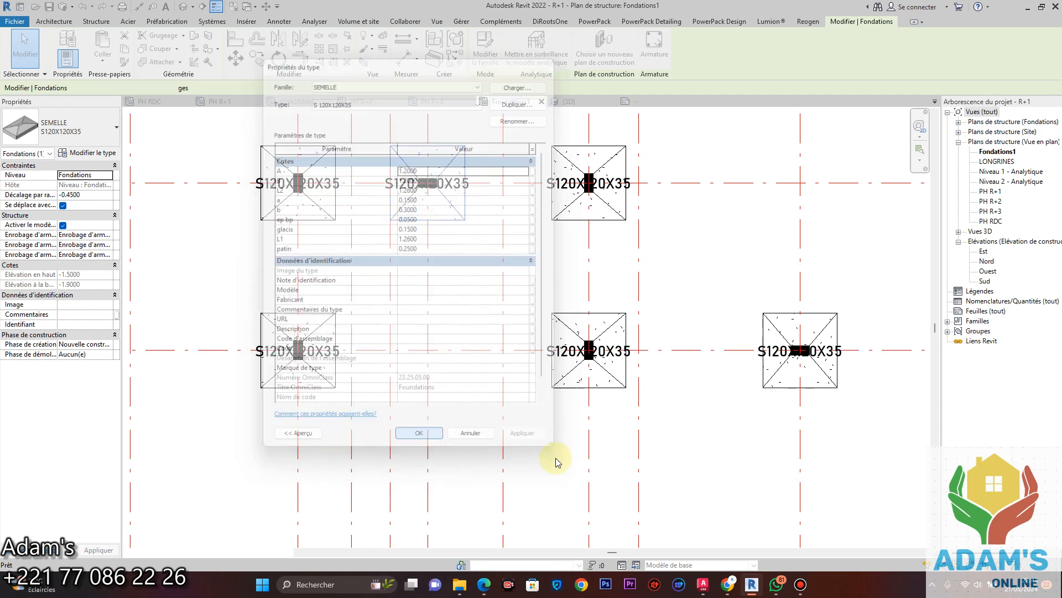
- Select all occurrences of the footing tag in the project and move them together to just below their footings
{"action": "scroll", "coordinate": [487, 180], "scroll_direction": "up", "scroll_amount": 3}
{"action": "left_click", "coordinate": [482, 189]}
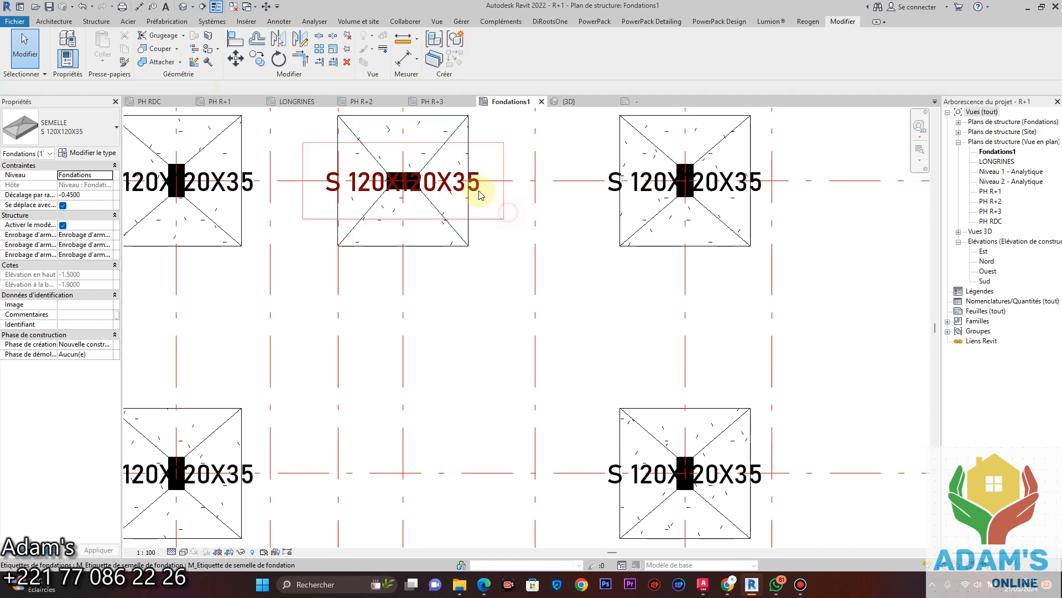
{"action": "right_click", "coordinate": [479, 189]}
{"action": "mouse_move", "coordinate": [672, 326]}
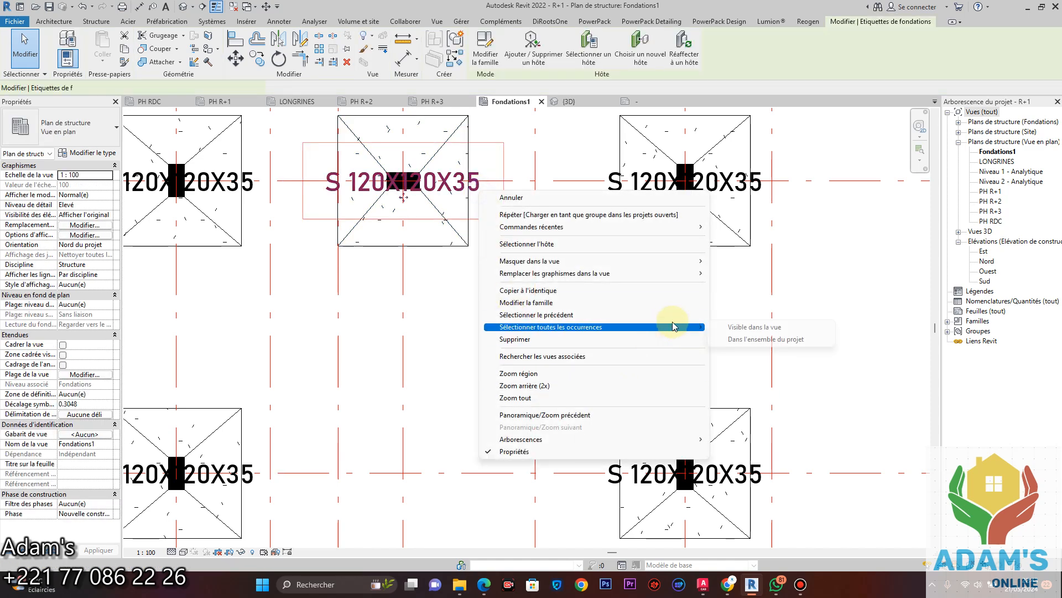
{"action": "left_click", "coordinate": [739, 341]}
{"action": "scroll", "coordinate": [565, 294], "scroll_direction": "down", "scroll_amount": 4}
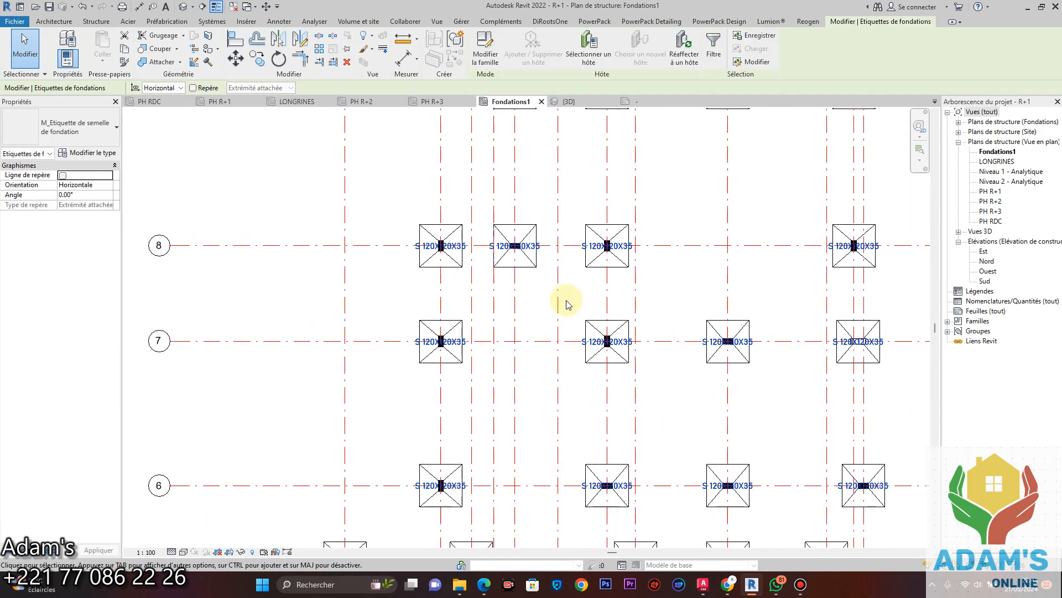
{"action": "scroll", "coordinate": [456, 243], "scroll_direction": "up", "scroll_amount": 4}
{"action": "left_click_drag", "start_coordinate": [425, 288], "coordinate": [429, 367]}
{"action": "left_click", "coordinate": [796, 585]}
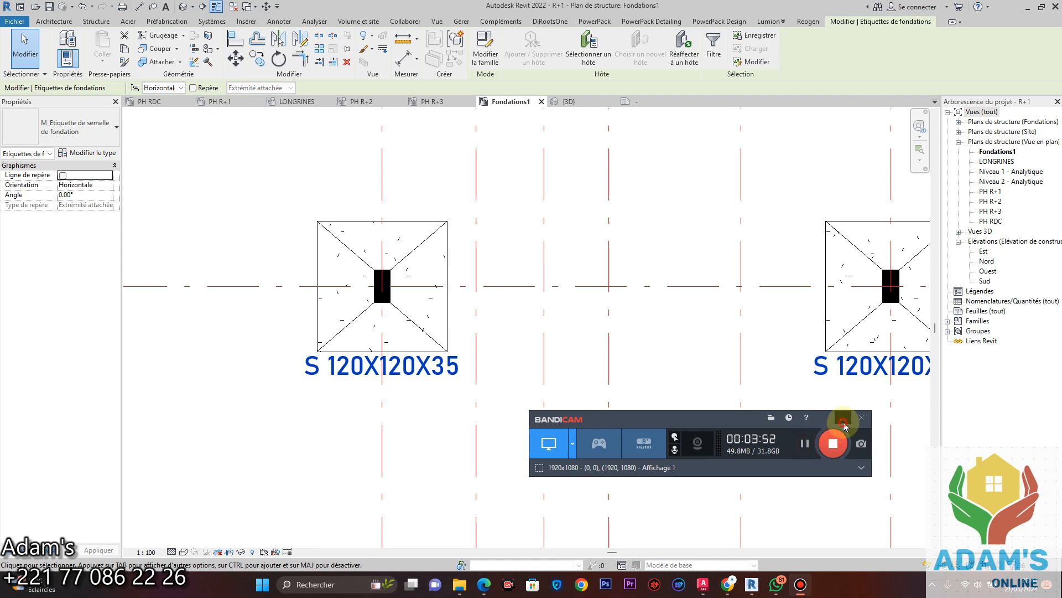
{"action": "left_click", "coordinate": [826, 419]}
{"action": "scroll", "coordinate": [535, 268], "scroll_direction": "down", "scroll_amount": 6}
{"action": "scroll", "coordinate": [499, 339], "scroll_direction": "up", "scroll_amount": 4}
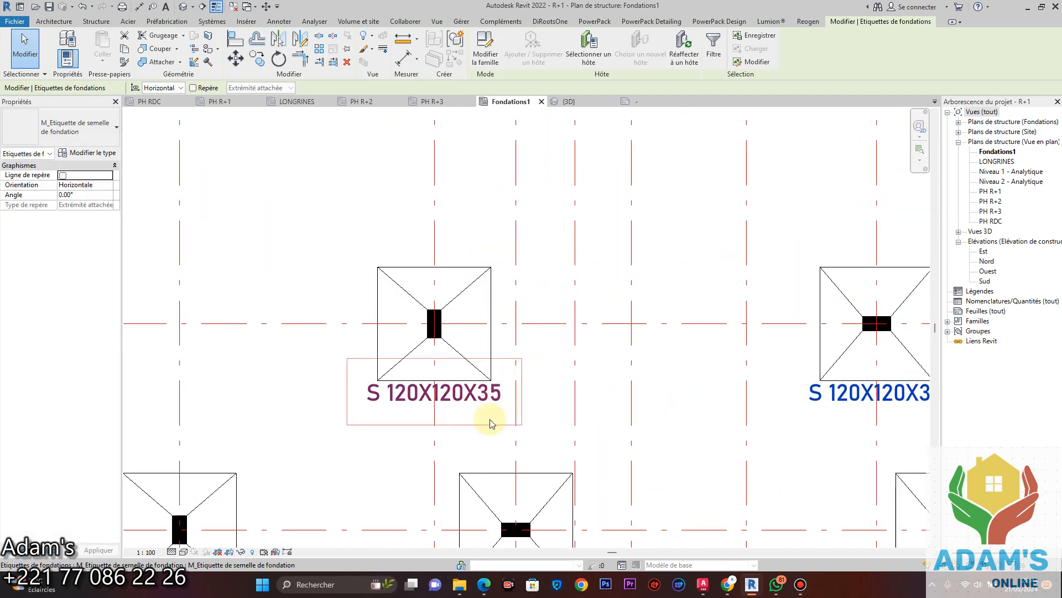
{"action": "left_click", "coordinate": [698, 403]}
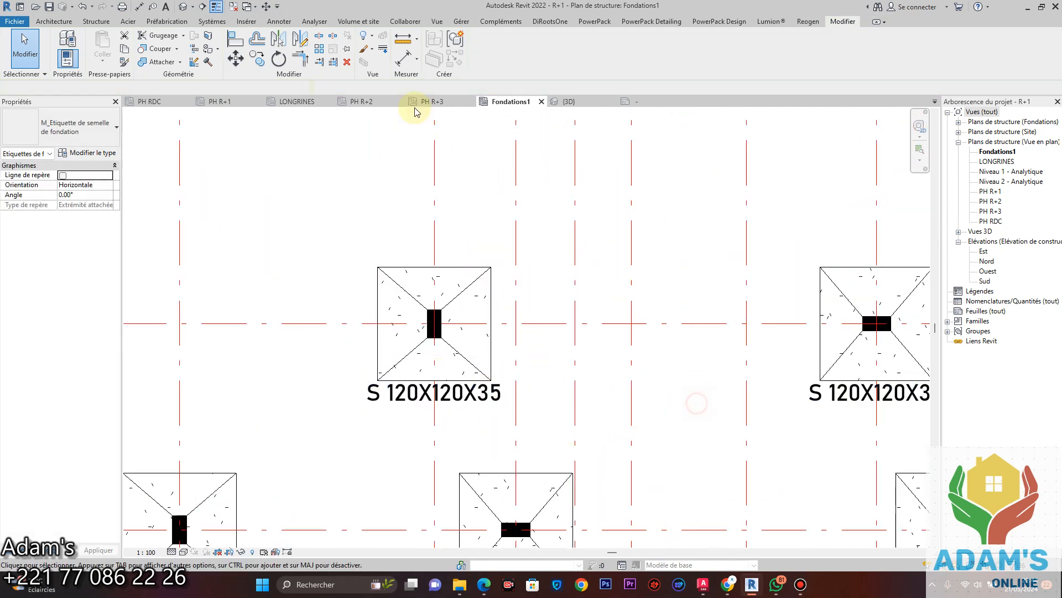
- Tag all untagged structural columns in the Fondations1 plan with the M_Etiquette de poteau porteur-45 tag, horizontal and without leader
{"action": "left_click", "coordinate": [278, 21]}
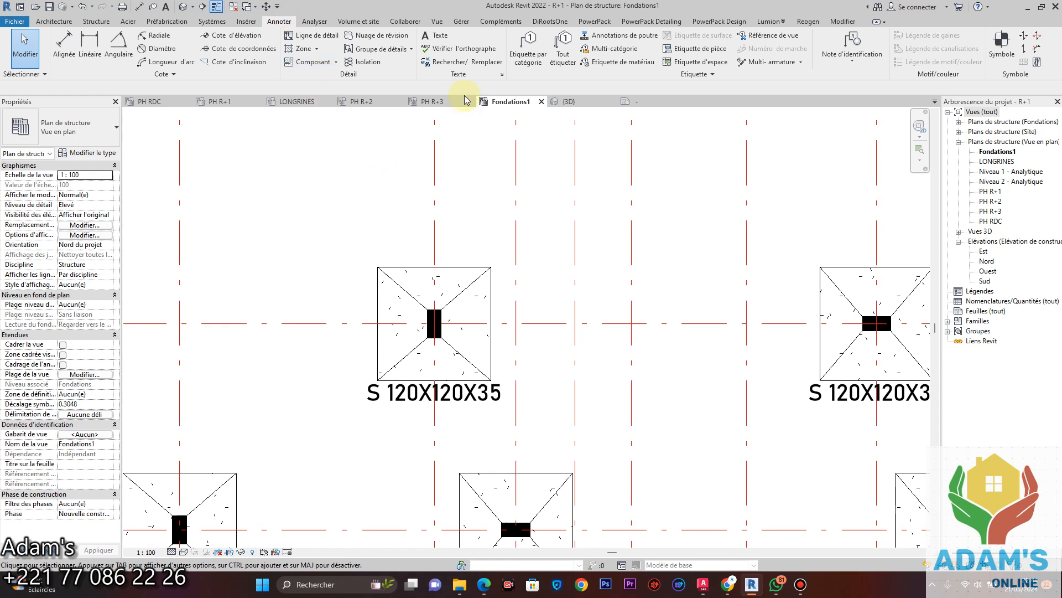
{"action": "left_click", "coordinate": [528, 47]}
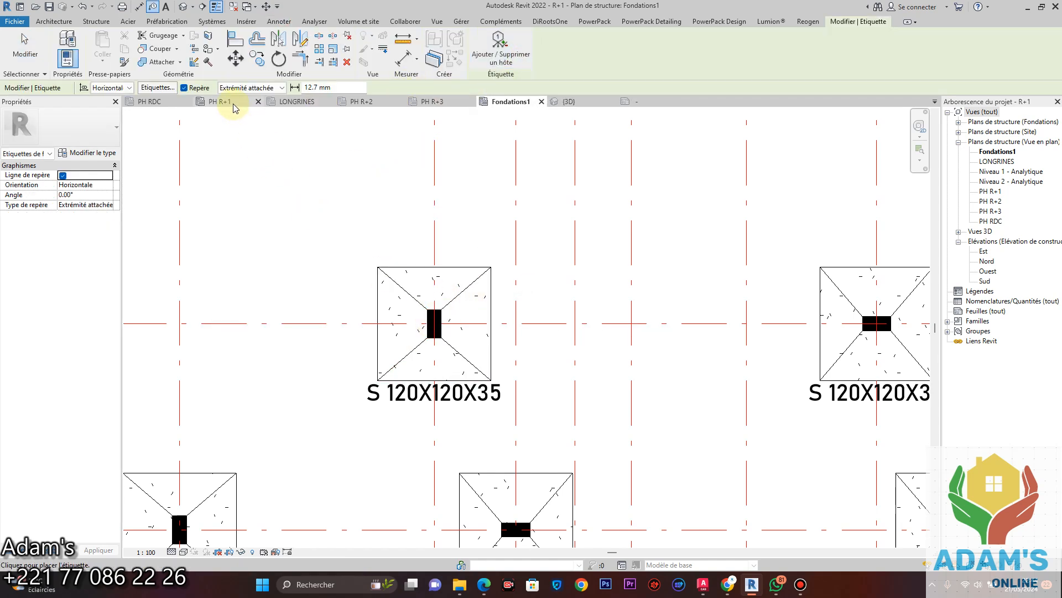
{"action": "left_click", "coordinate": [184, 88]}
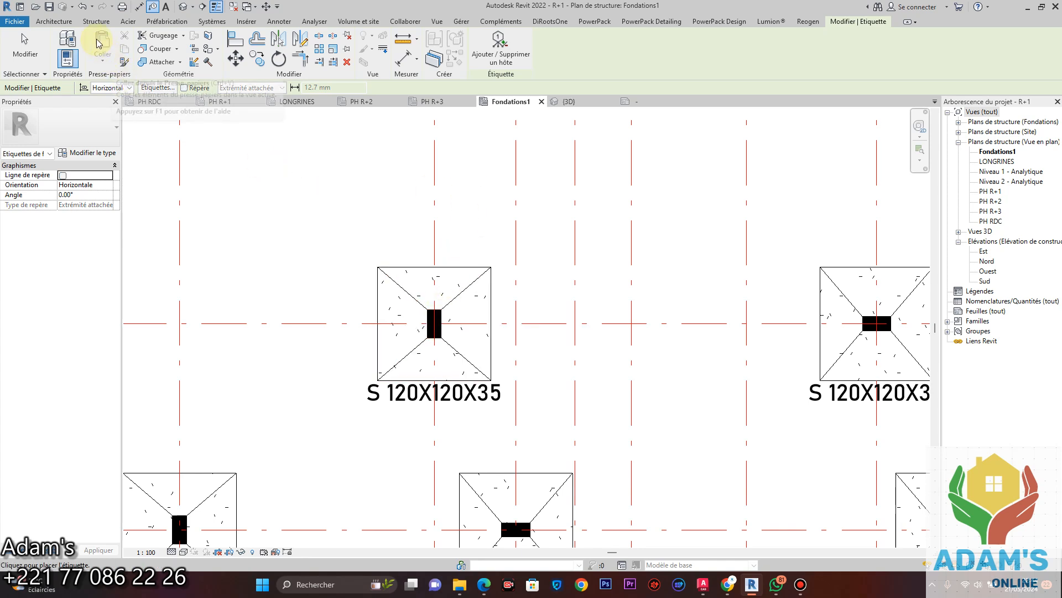
{"action": "left_click", "coordinate": [279, 21]}
{"action": "scroll", "coordinate": [500, 269], "scroll_direction": "down", "scroll_amount": 5}
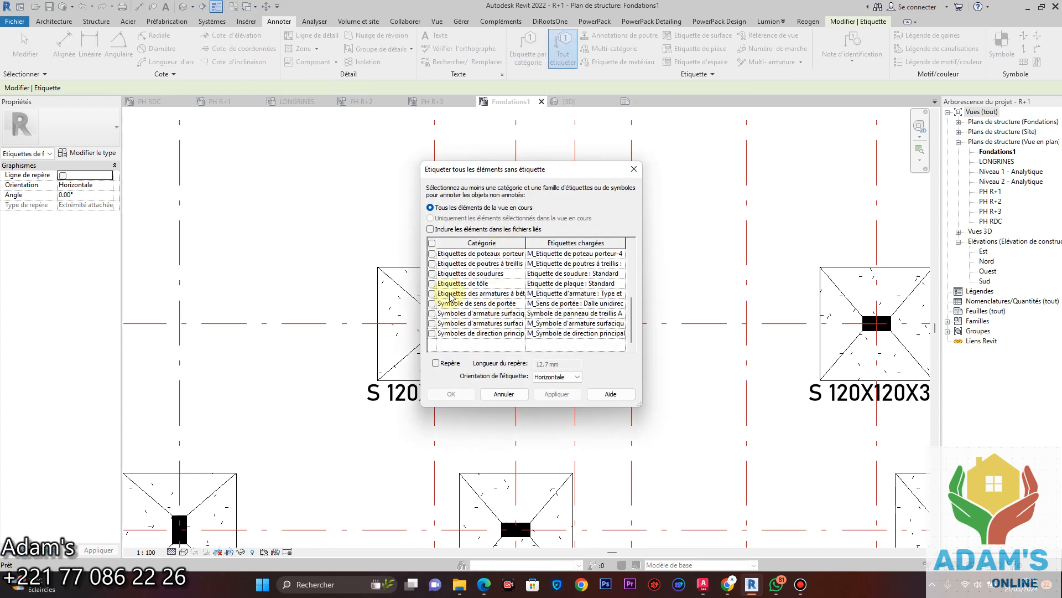
{"action": "left_click", "coordinate": [432, 254]}
{"action": "left_click", "coordinate": [556, 394]}
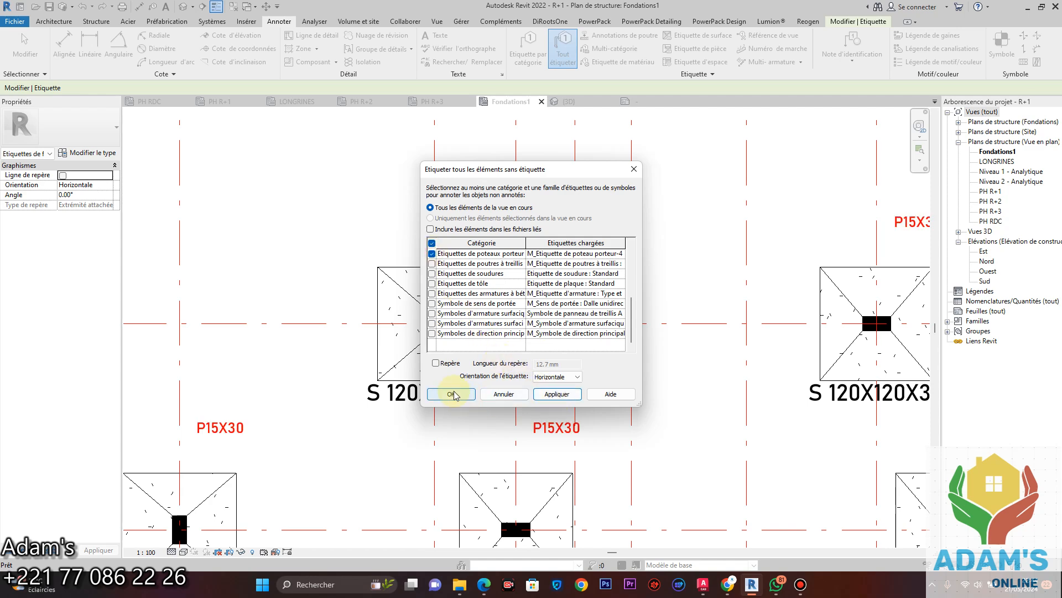
{"action": "left_click", "coordinate": [452, 394]}
- Select all column tags visible in the Fondations1 plan and move them together to just above their columns, inside the footings
{"action": "right_click", "coordinate": [563, 433]}
{"action": "mouse_move", "coordinate": [714, 296]}
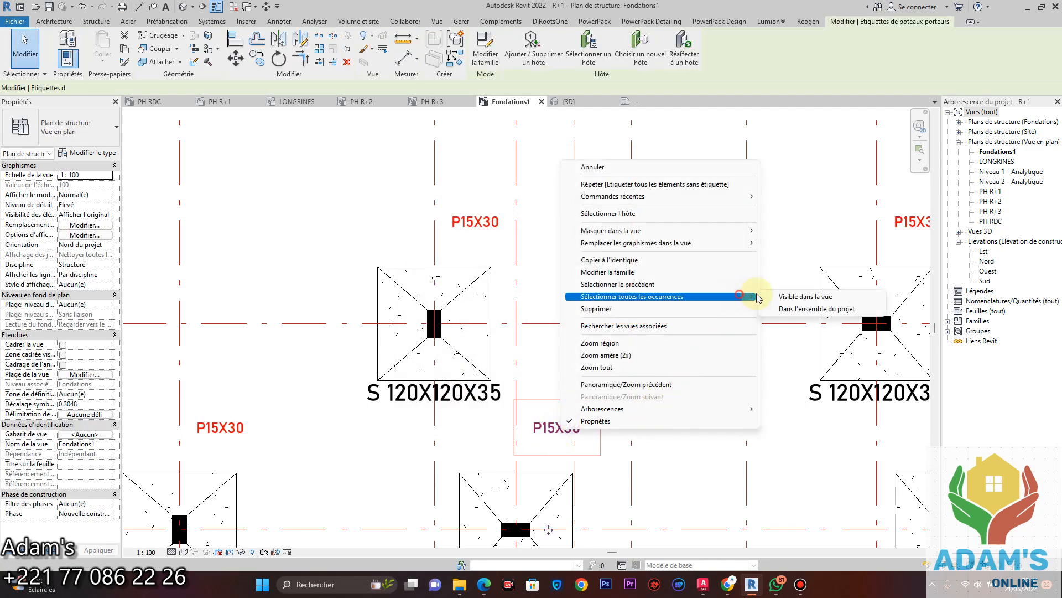
{"action": "left_click", "coordinate": [797, 295]}
{"action": "middle_click_drag", "start_coordinate": [600, 429], "coordinate": [596, 306]}
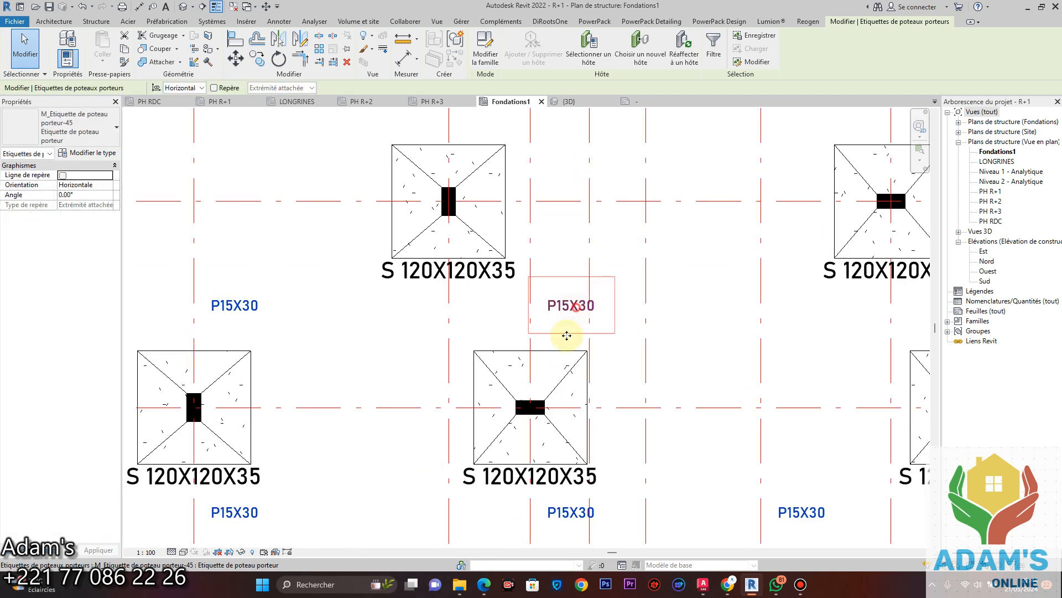
{"action": "left_click_drag", "start_coordinate": [579, 308], "coordinate": [547, 389]}
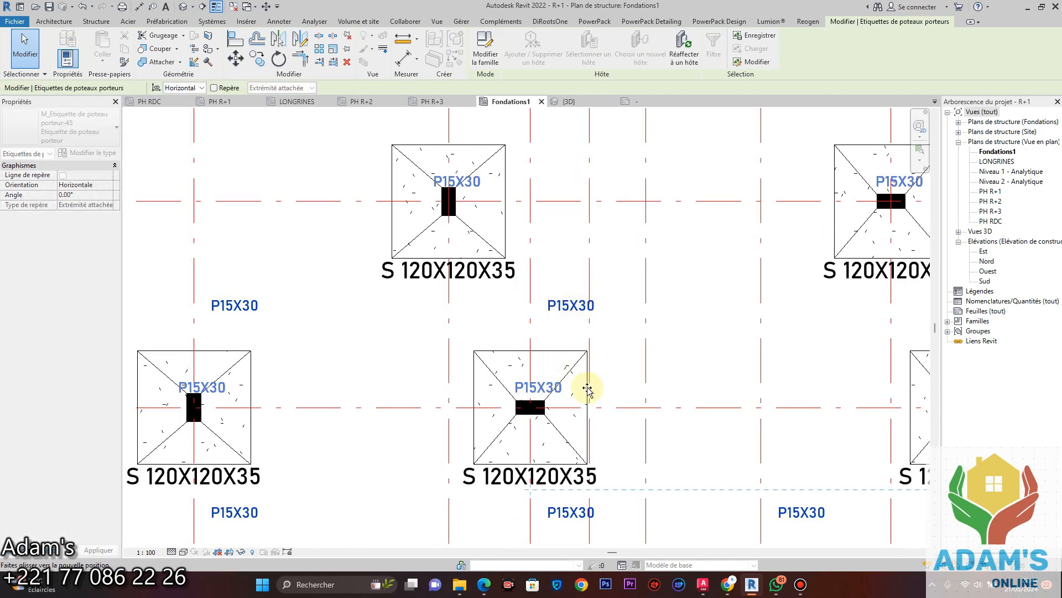
{"action": "left_click", "coordinate": [703, 352]}
{"action": "scroll", "coordinate": [697, 346], "scroll_direction": "down", "scroll_amount": 2}
{"action": "middle_click_drag", "start_coordinate": [658, 289], "coordinate": [585, 174]}
{"action": "middle_click_drag", "start_coordinate": [564, 298], "coordinate": [545, 175]}
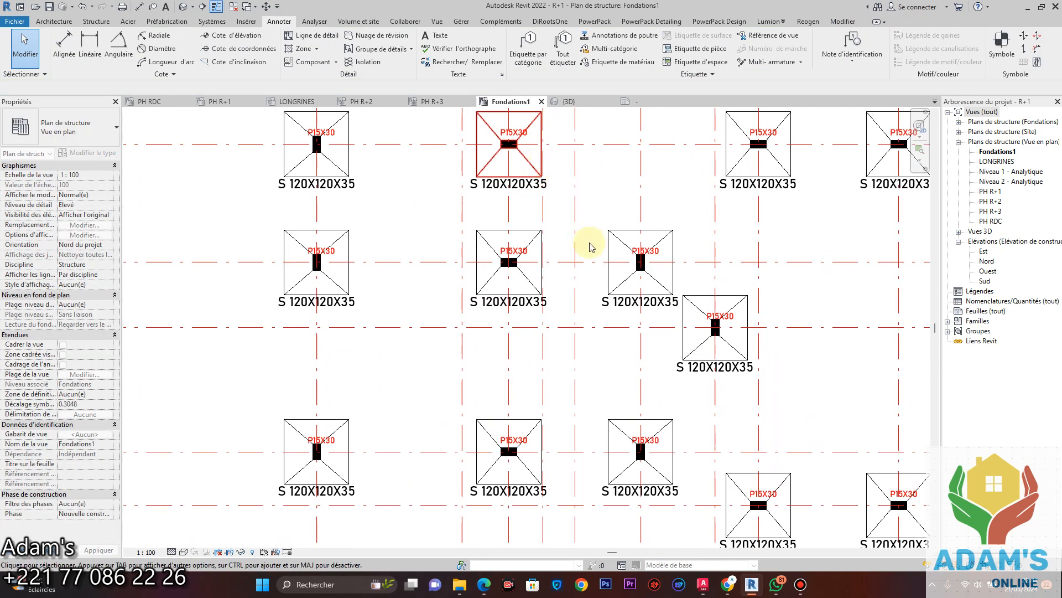
{"action": "scroll", "coordinate": [622, 280], "scroll_direction": "up", "scroll_amount": 2}
{"action": "middle_click_drag", "start_coordinate": [653, 289], "coordinate": [446, 238]}
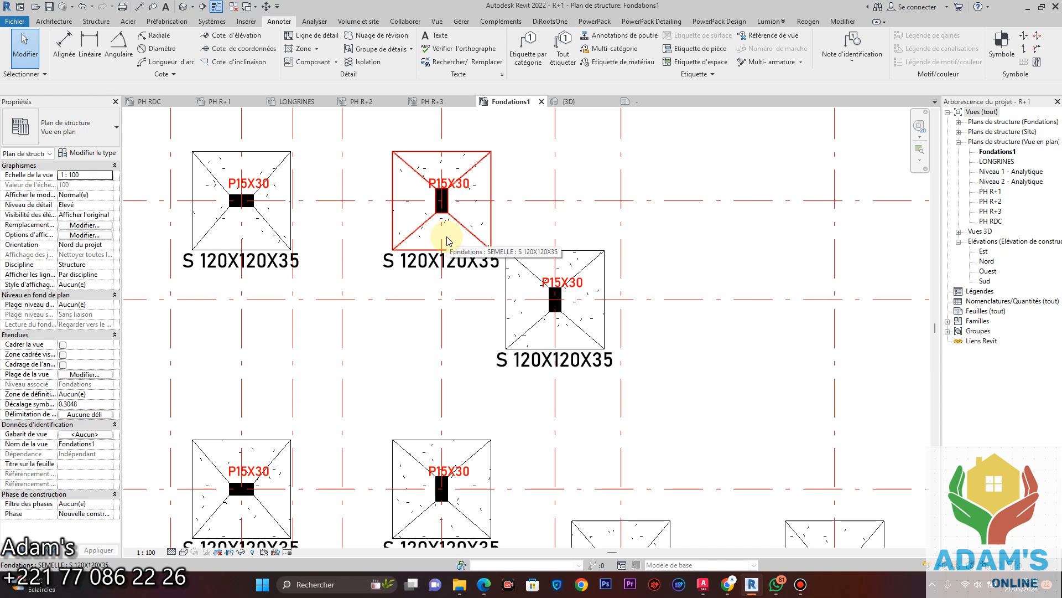
{"action": "middle_click_drag", "start_coordinate": [315, 238], "coordinate": [352, 285]}
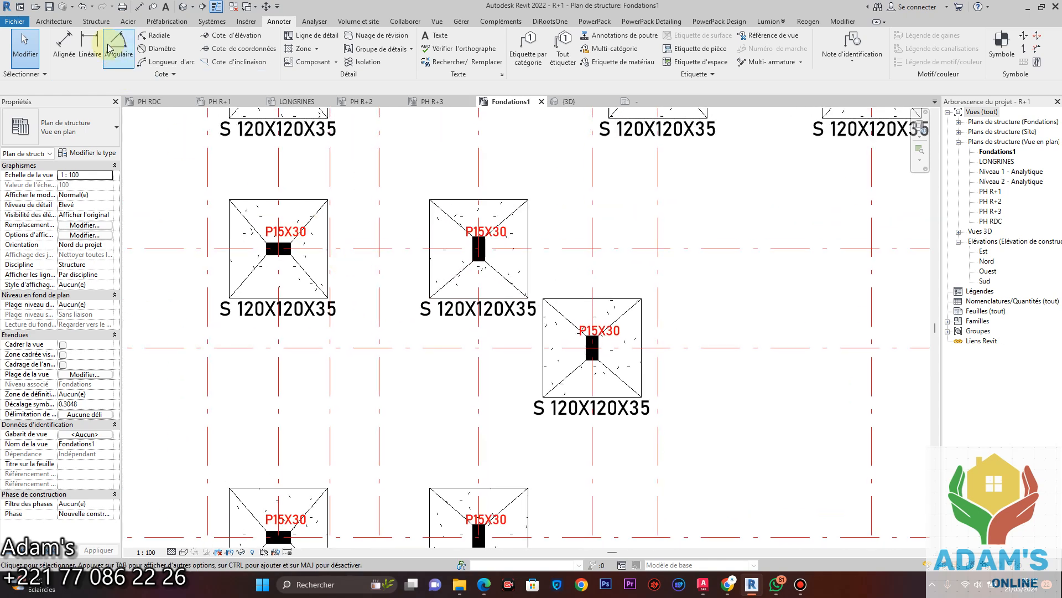
{"action": "left_click", "coordinate": [95, 21]}
{"action": "left_click", "coordinate": [111, 44]}
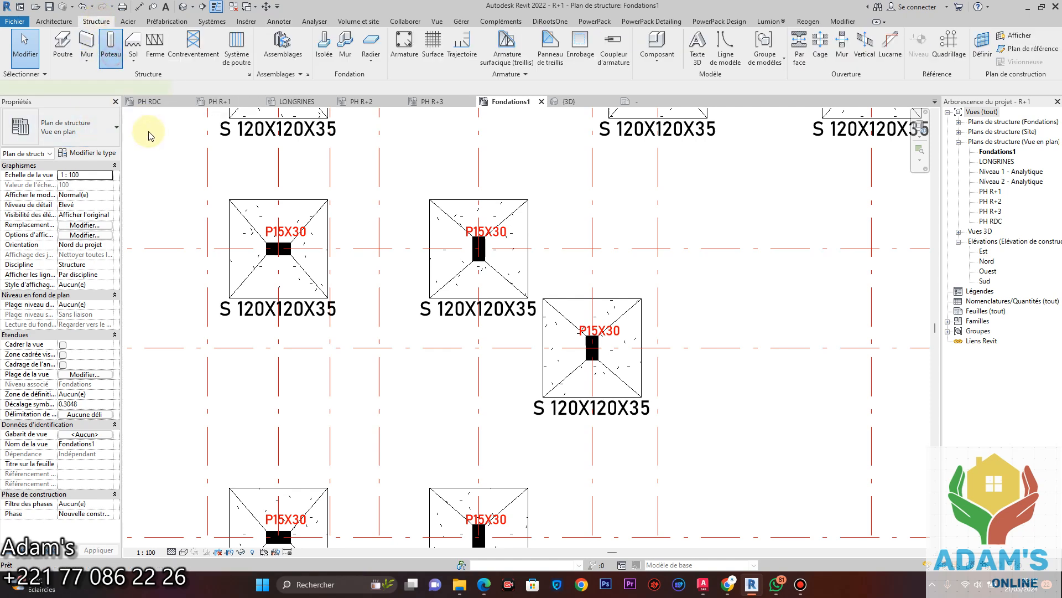
{"action": "left_click", "coordinate": [85, 137]}
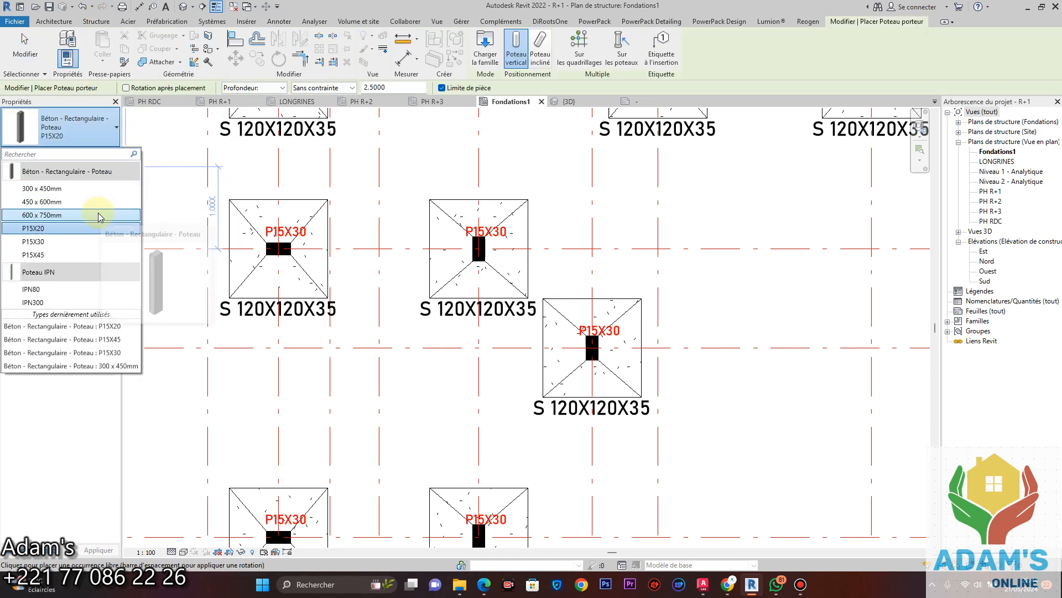
{"action": "left_click", "coordinate": [76, 229]}
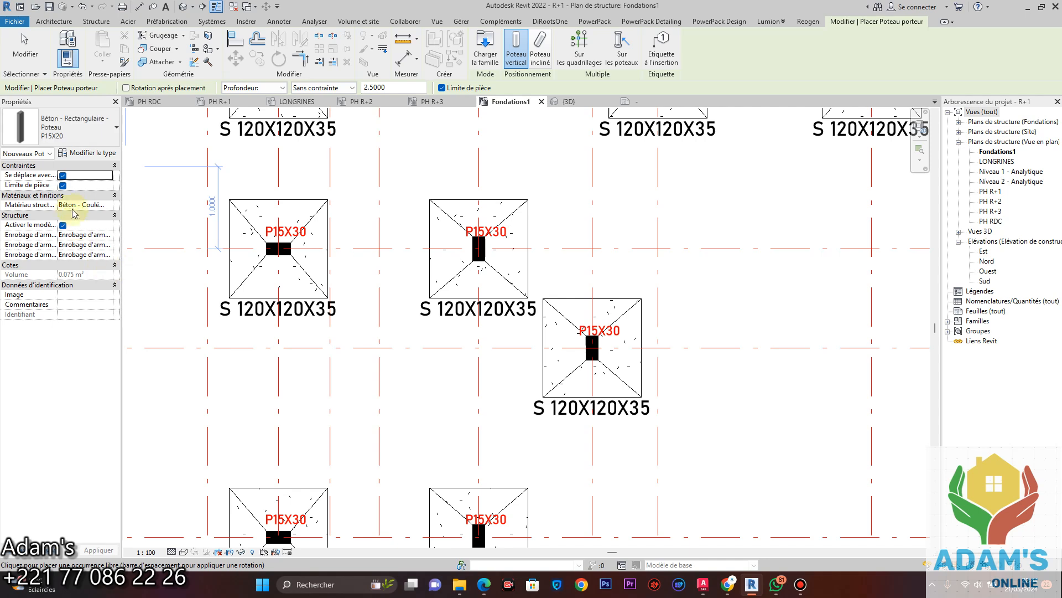
{"action": "scroll", "coordinate": [552, 332], "scroll_direction": "up", "scroll_amount": 2}
{"action": "key", "text": "Escape"}
{"action": "key", "text": "Escape"}
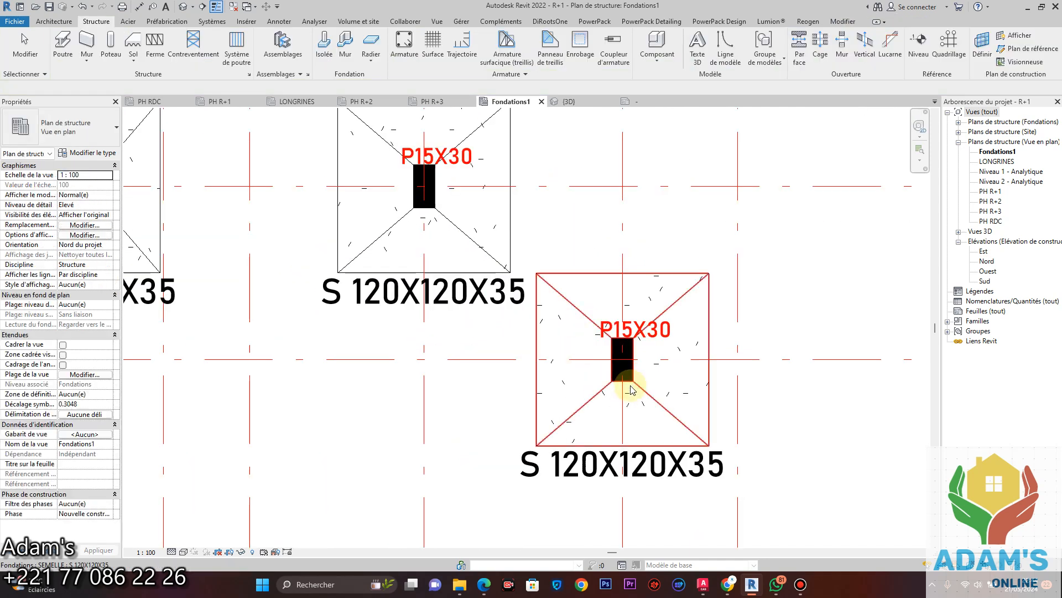
- Try the P15X45 type on the column of the offset footing in the Fondations1 plan
{"action": "left_click", "coordinate": [630, 382]}
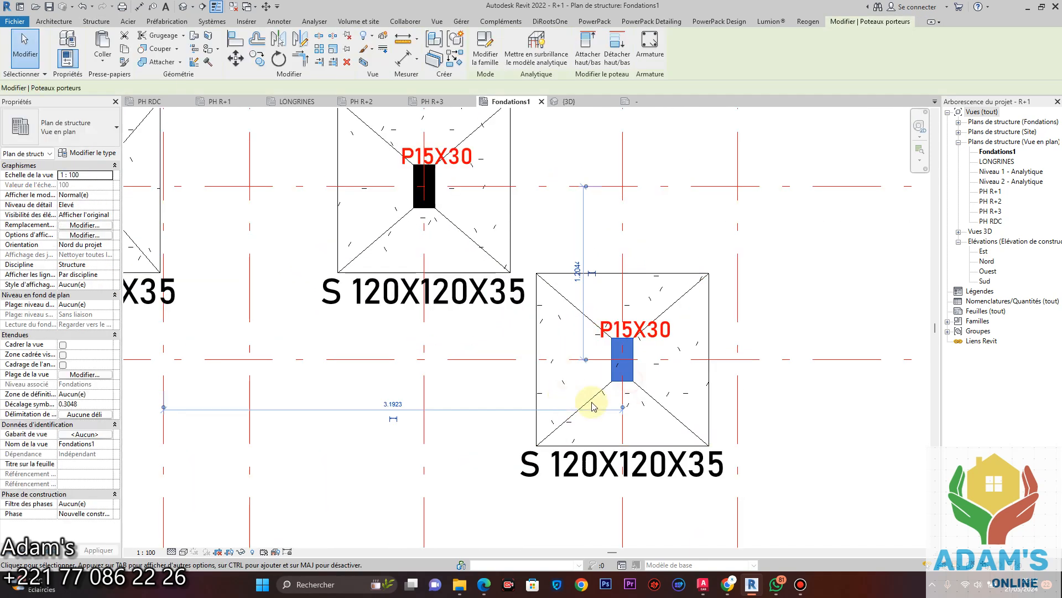
{"action": "left_click", "coordinate": [103, 143]}
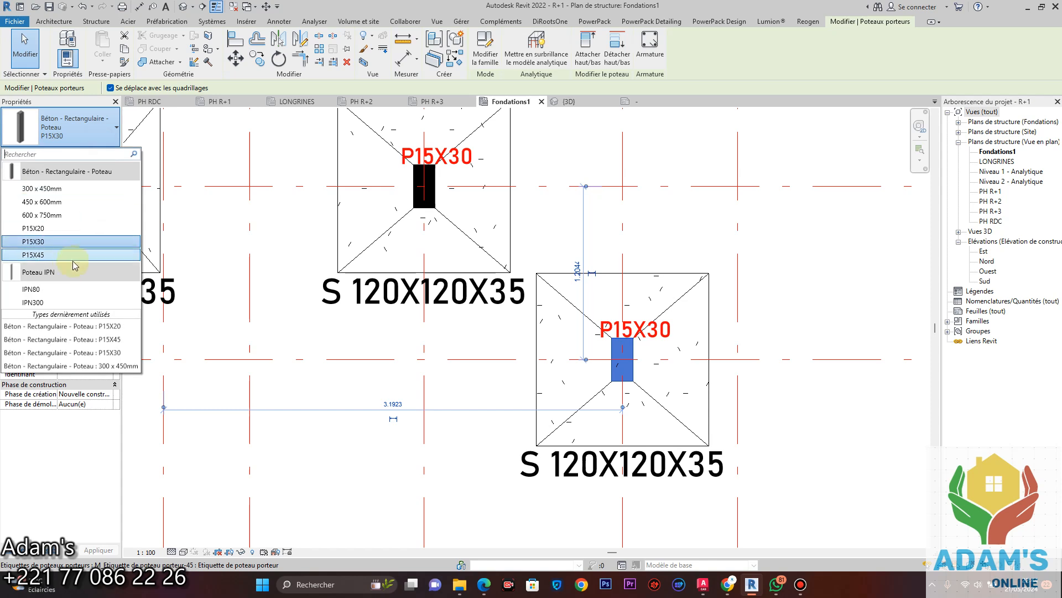
{"action": "left_click", "coordinate": [49, 257]}
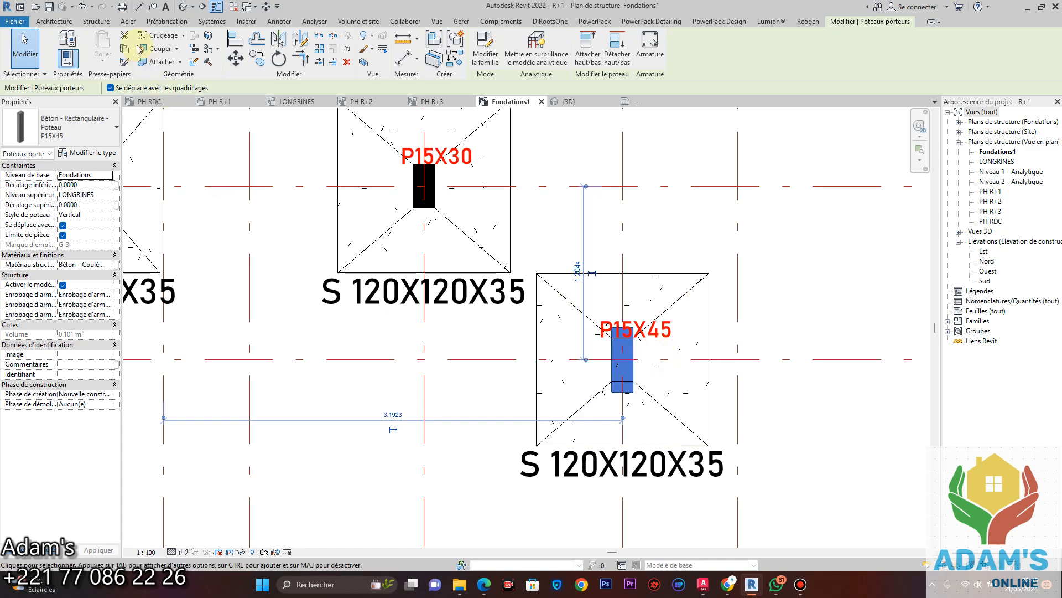
{"action": "key", "text": "Escape"}
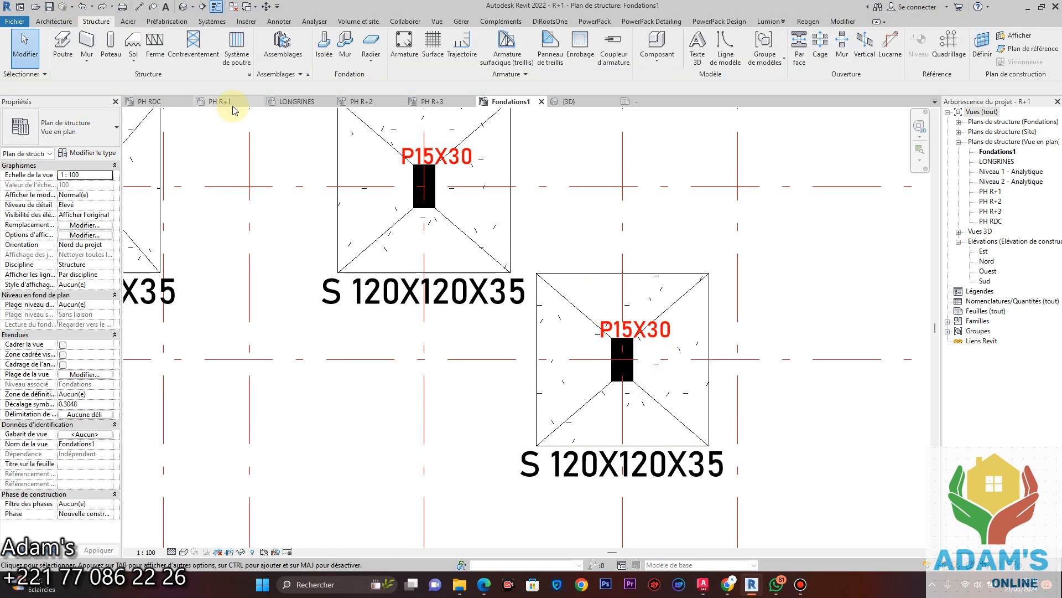
- Examine the Dallage Sol note in the large room of the LONGRINES plan for the ground slab's thickness, reinforcement and level
{"action": "left_click", "coordinate": [297, 102]}
{"action": "scroll", "coordinate": [487, 290], "scroll_direction": "up", "scroll_amount": 6}
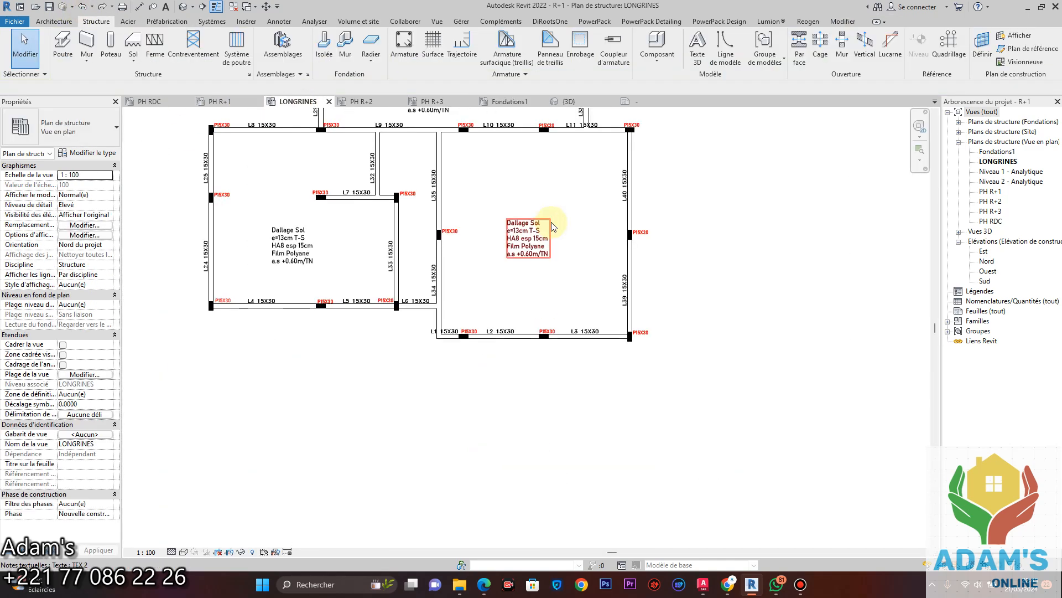
{"action": "scroll", "coordinate": [503, 232], "scroll_direction": "up", "scroll_amount": 5}
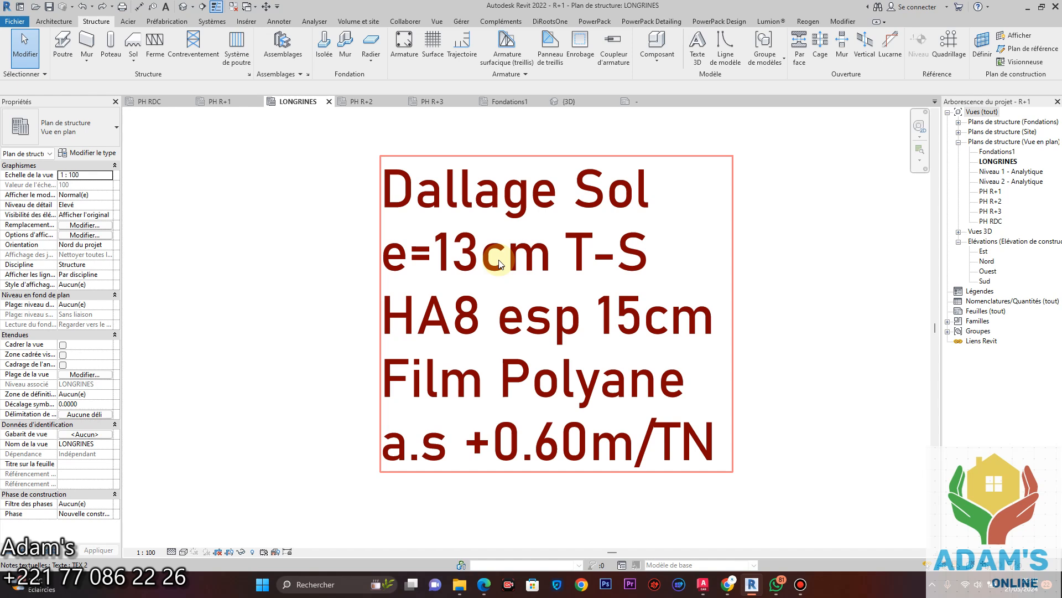
{"action": "scroll", "coordinate": [522, 316], "scroll_direction": "down", "scroll_amount": 4}
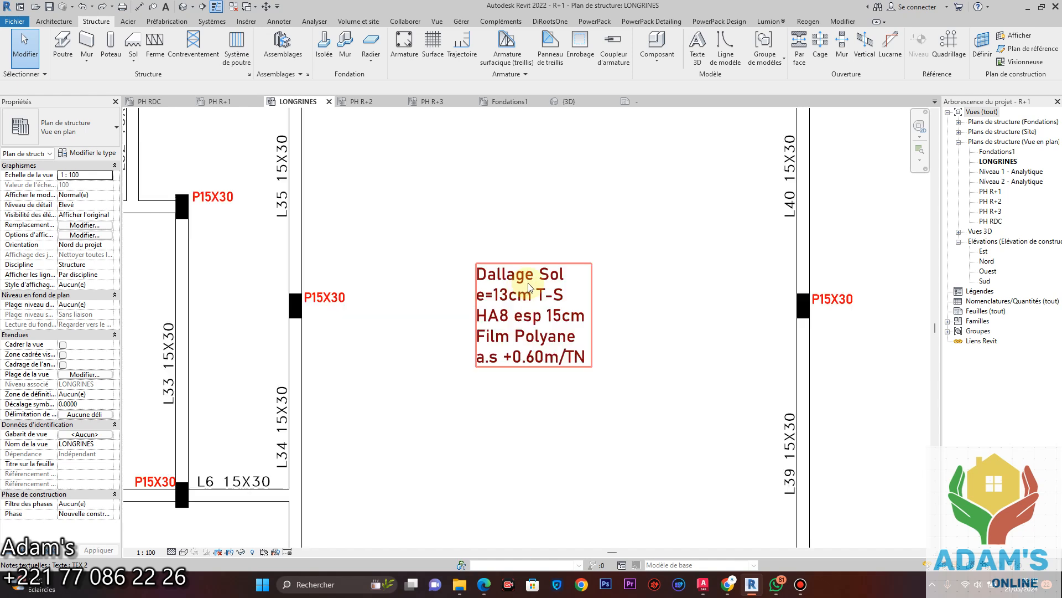
{"action": "scroll", "coordinate": [528, 287], "scroll_direction": "up", "scroll_amount": 5}
{"action": "scroll", "coordinate": [547, 286], "scroll_direction": "down", "scroll_amount": 1}
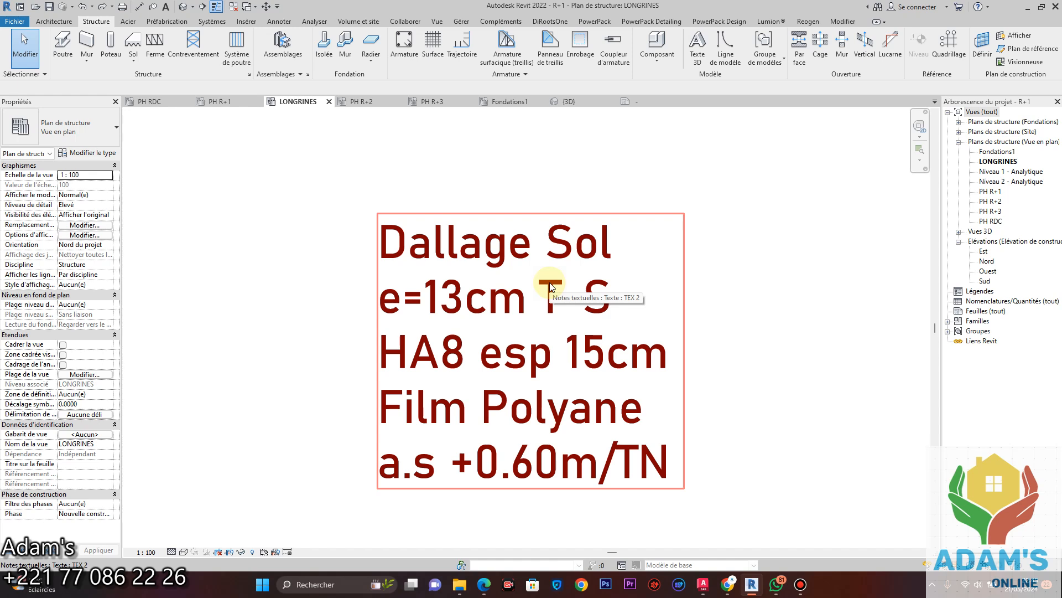
{"action": "scroll", "coordinate": [550, 286], "scroll_direction": "down", "scroll_amount": 2}
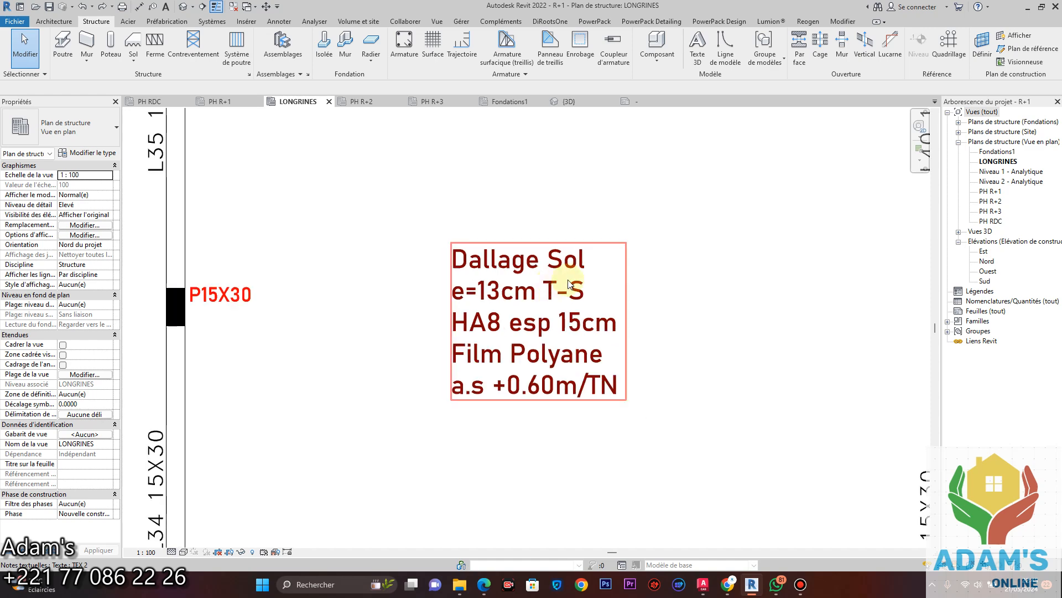
{"action": "scroll", "coordinate": [680, 395], "scroll_direction": "down", "scroll_amount": 2}
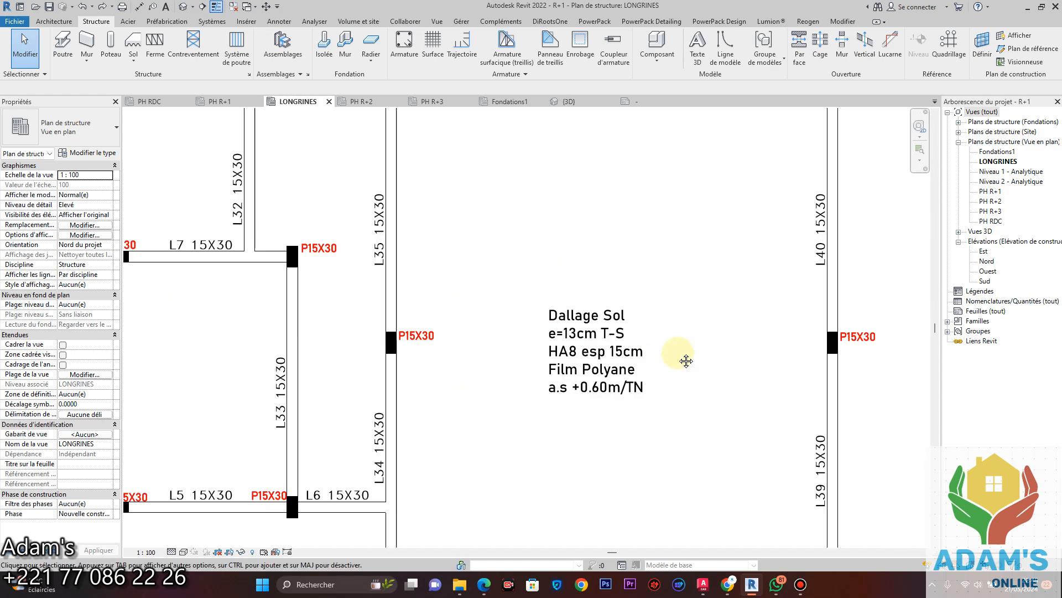
- Examine the Renfort Sous dallage note and its hatched strip between the tie beams in the LONGRINES plan
{"action": "middle_click_drag", "start_coordinate": [686, 361], "coordinate": [795, 525]}
{"action": "middle_click_drag", "start_coordinate": [429, 266], "coordinate": [700, 439]}
{"action": "scroll", "coordinate": [735, 299], "scroll_direction": "down", "scroll_amount": 2}
{"action": "middle_click_drag", "start_coordinate": [614, 410], "coordinate": [501, 492]}
{"action": "scroll", "coordinate": [537, 260], "scroll_direction": "up", "scroll_amount": 5}
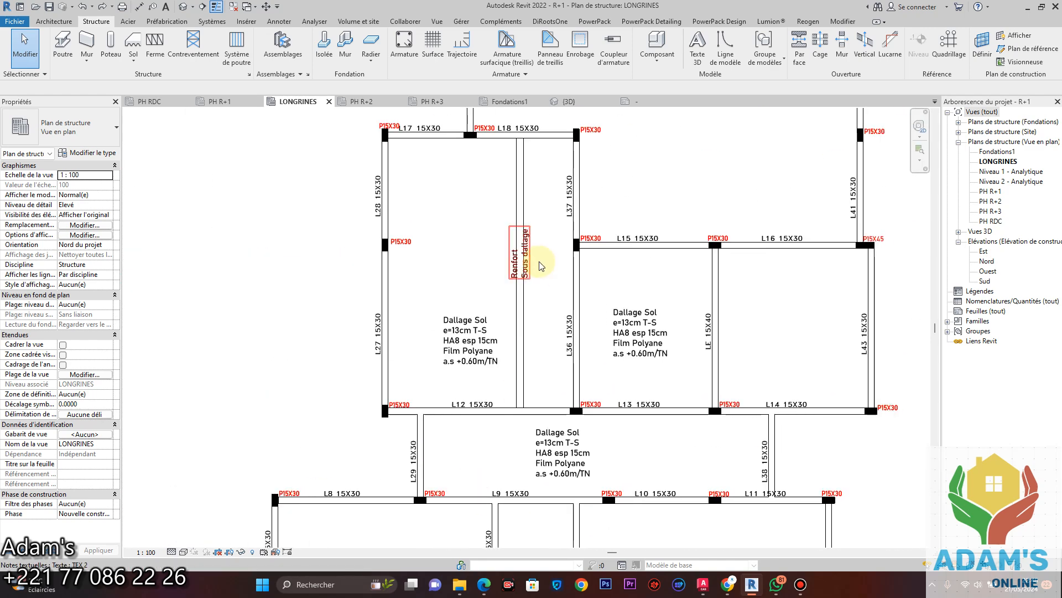
{"action": "left_click", "coordinate": [514, 282]}
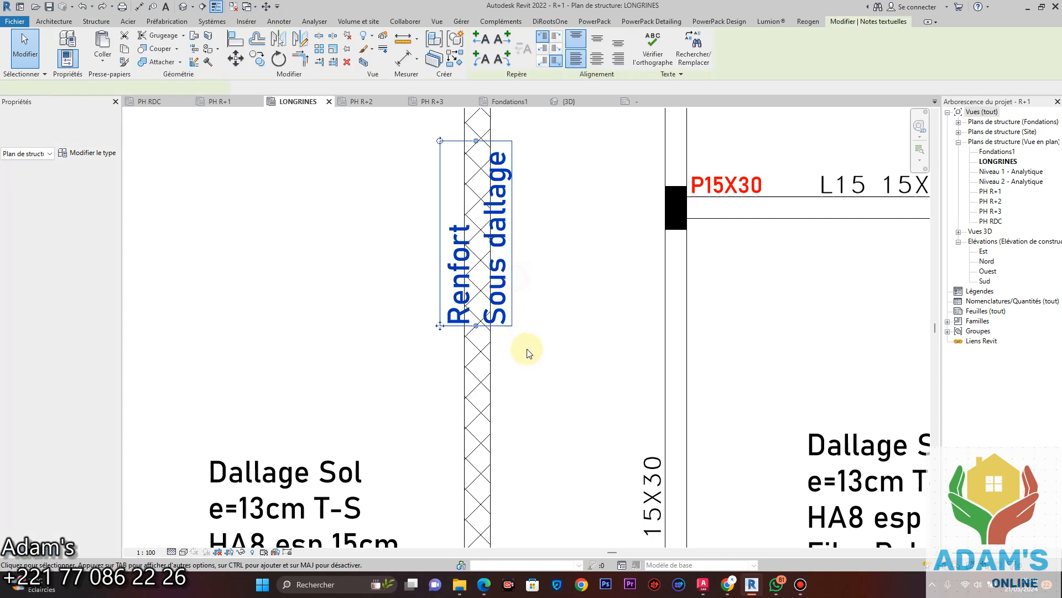
{"action": "left_click", "coordinate": [553, 338]}
{"action": "scroll", "coordinate": [553, 339], "scroll_direction": "down", "scroll_amount": 4}
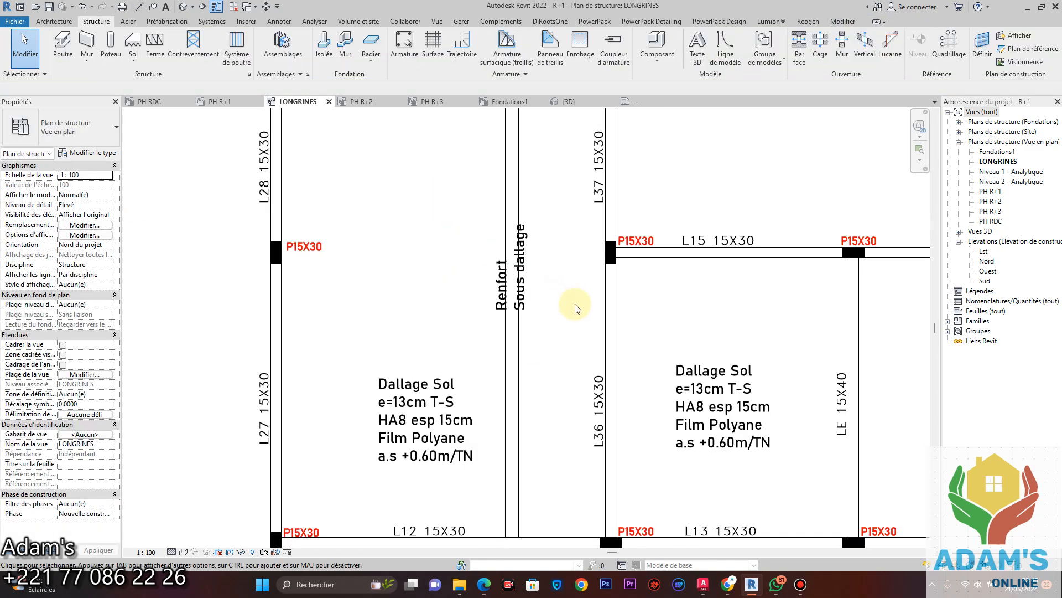
{"action": "middle_click_drag", "start_coordinate": [576, 315], "coordinate": [540, 348]}
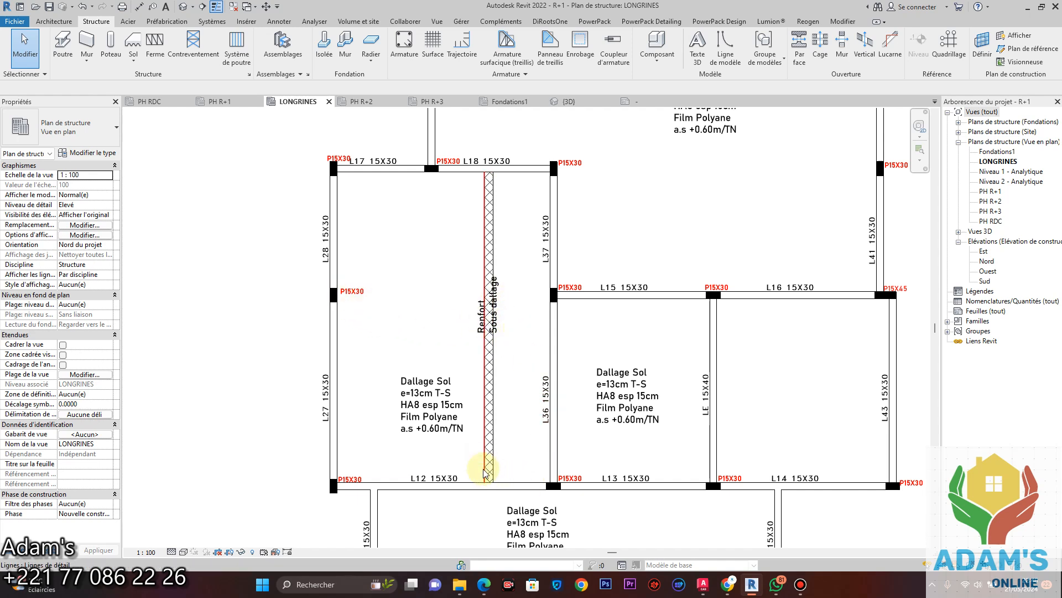
- Move the Renfort Sous dallage note in the LONGRINES plan left, clear of the hatched reinforcement strip
{"action": "scroll", "coordinate": [498, 332], "scroll_direction": "up", "scroll_amount": 2}
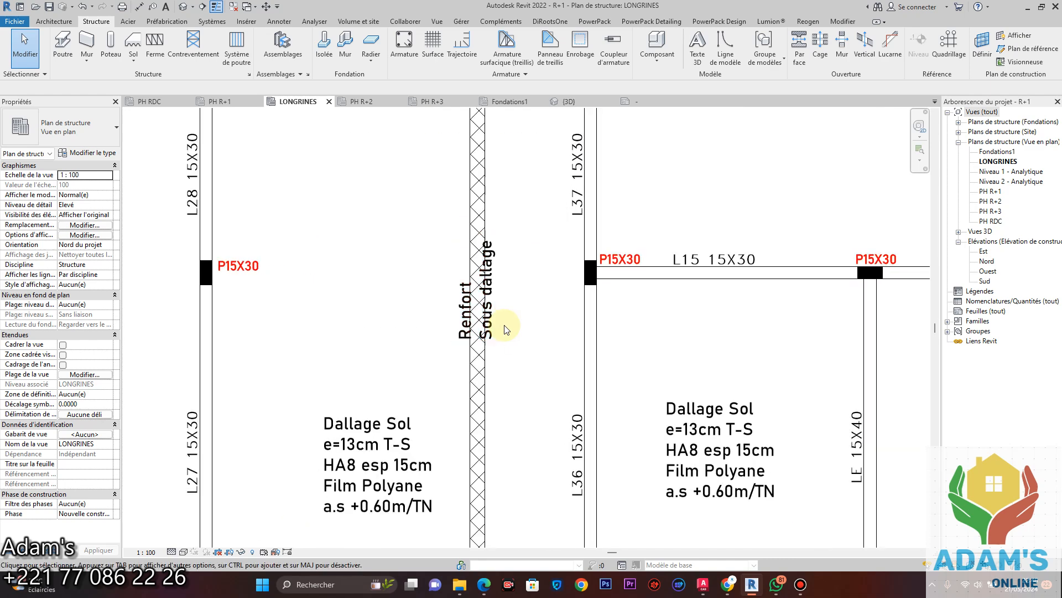
{"action": "scroll", "coordinate": [505, 329], "scroll_direction": "down", "scroll_amount": 2}
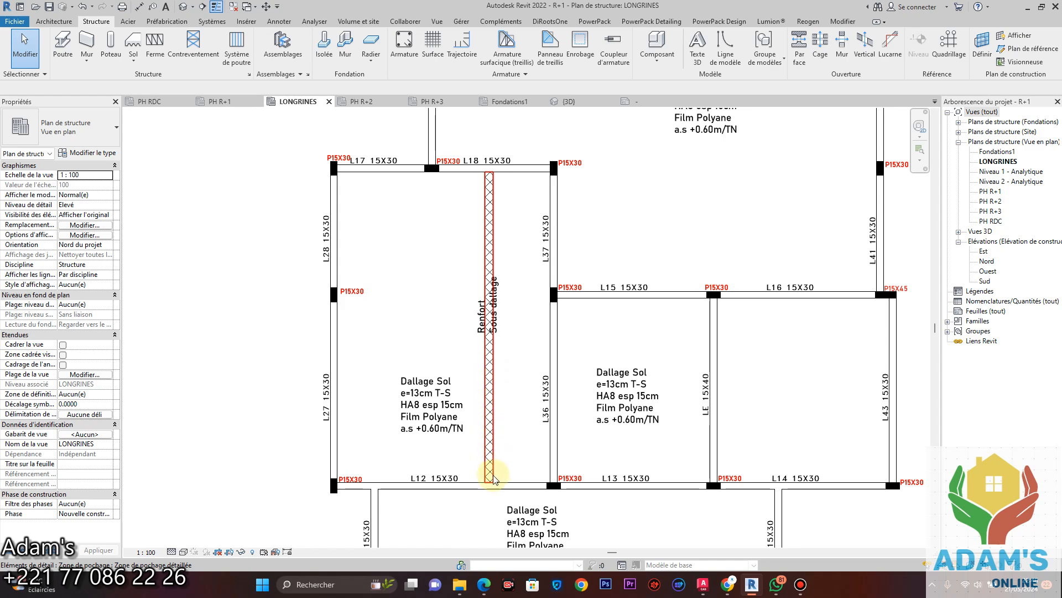
{"action": "scroll", "coordinate": [479, 327], "scroll_direction": "up", "scroll_amount": 3}
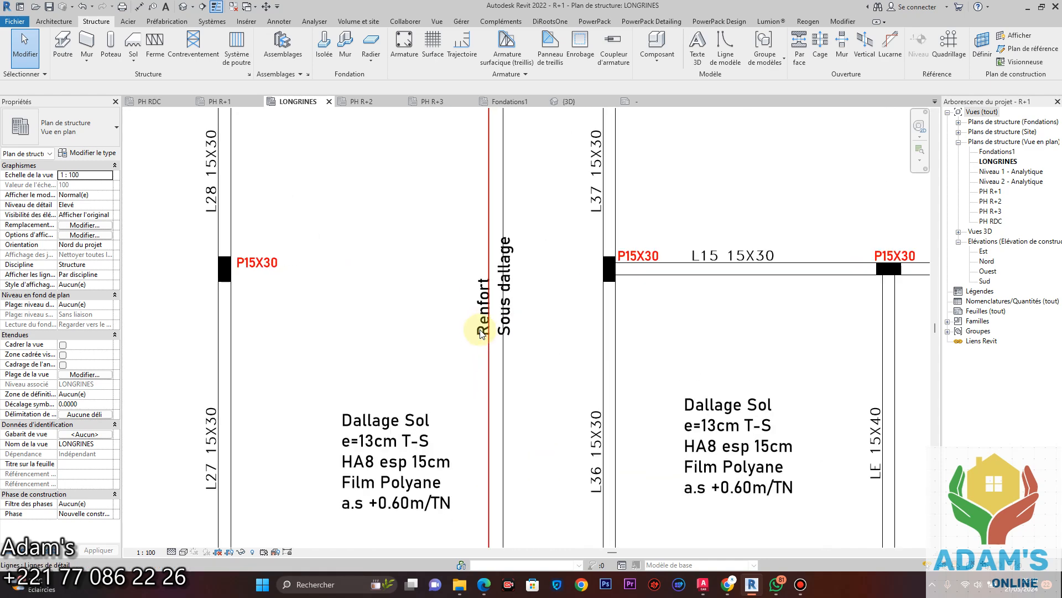
{"action": "left_click", "coordinate": [525, 279]}
{"action": "key", "text": "Left"}
{"action": "key", "text": "Left"}
{"action": "key", "text": "Left"}
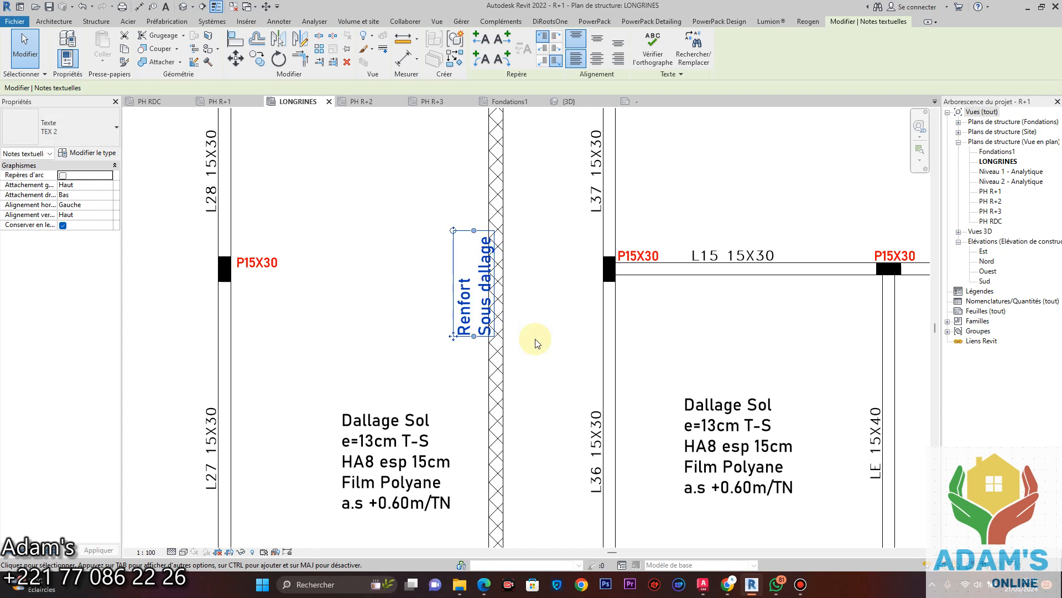
{"action": "left_click", "coordinate": [545, 329]}
{"action": "scroll", "coordinate": [547, 328], "scroll_direction": "down", "scroll_amount": 2}
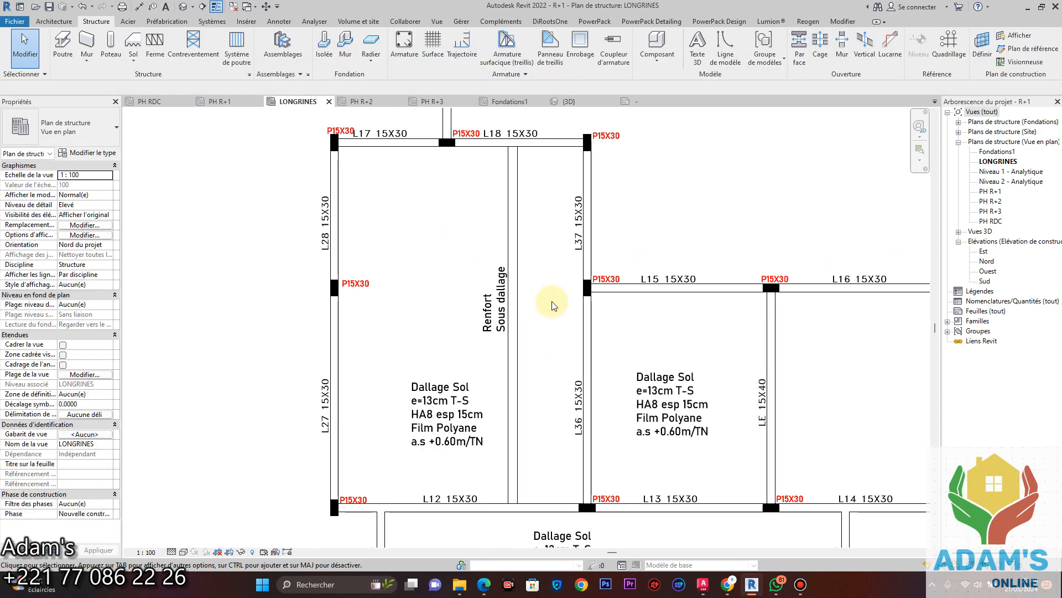
{"action": "middle_click_drag", "start_coordinate": [550, 301], "coordinate": [476, 334]}
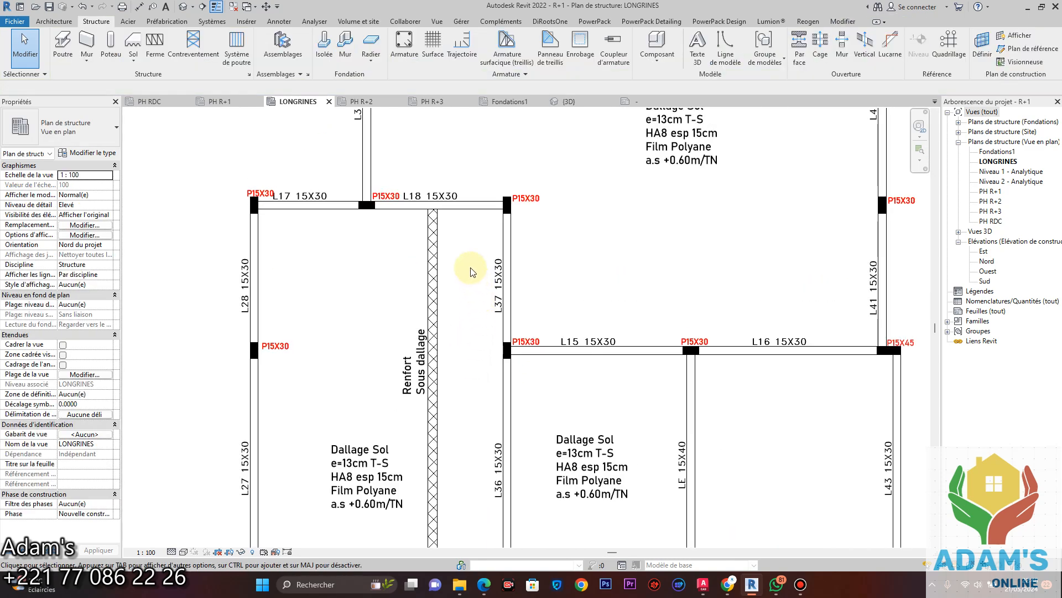
{"action": "scroll", "coordinate": [467, 276], "scroll_direction": "down", "scroll_amount": 2}
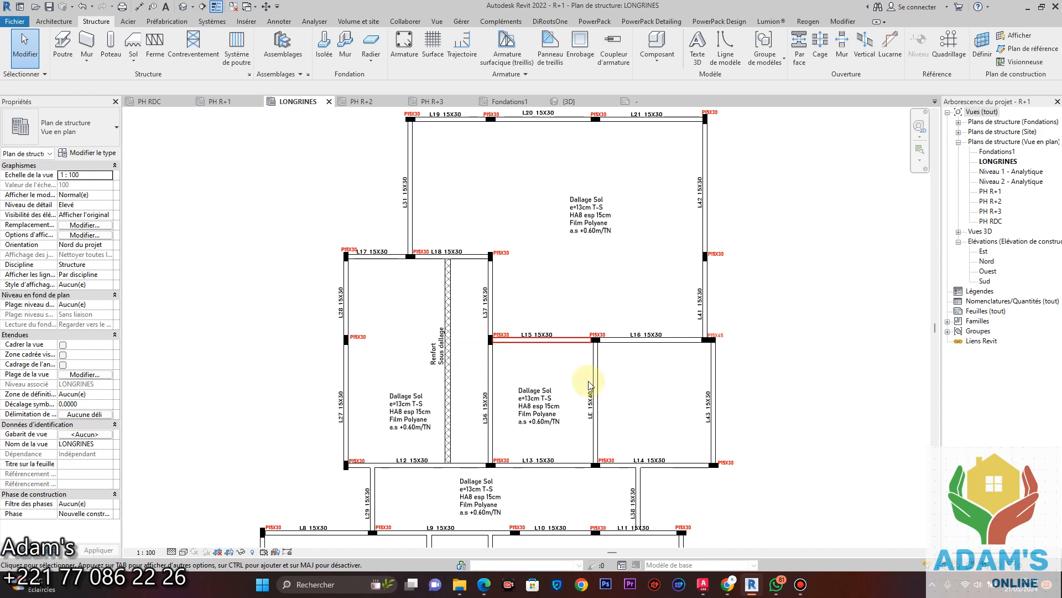
{"action": "left_click", "coordinate": [801, 585]}
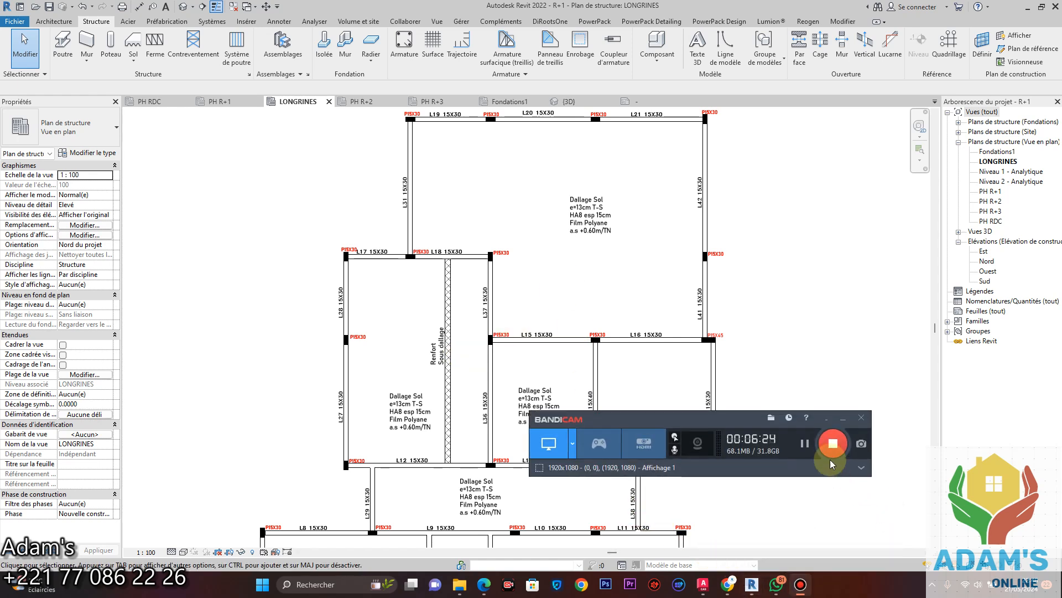